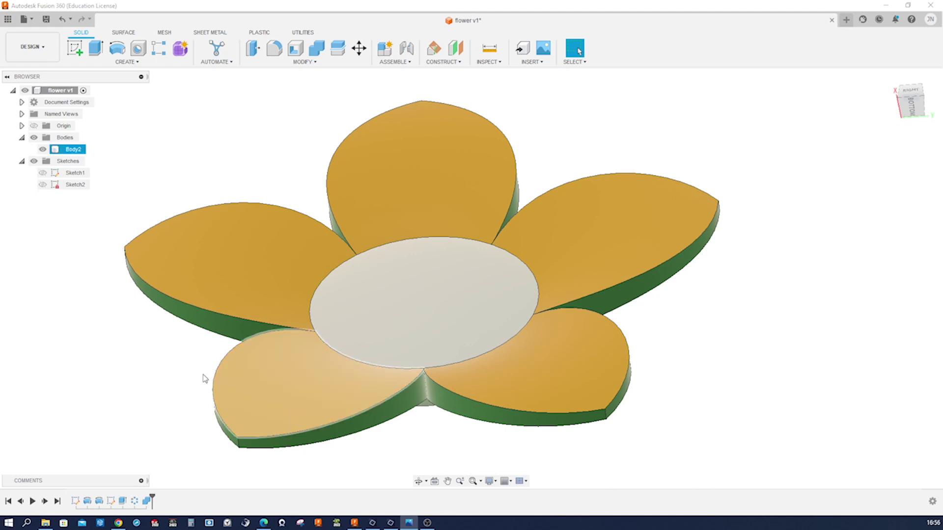
Bring up the flower reference drawing full-screen, then move it aside to reveal the model.
{"action": "left_click", "coordinate": [408, 523]}
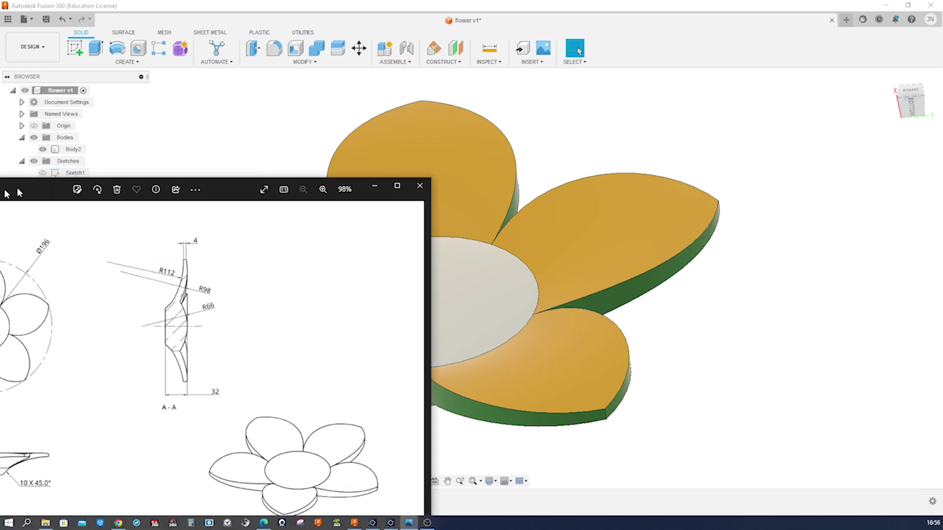
{"action": "left_click_drag", "start_coordinate": [248, 124], "coordinate": [279, 93]}
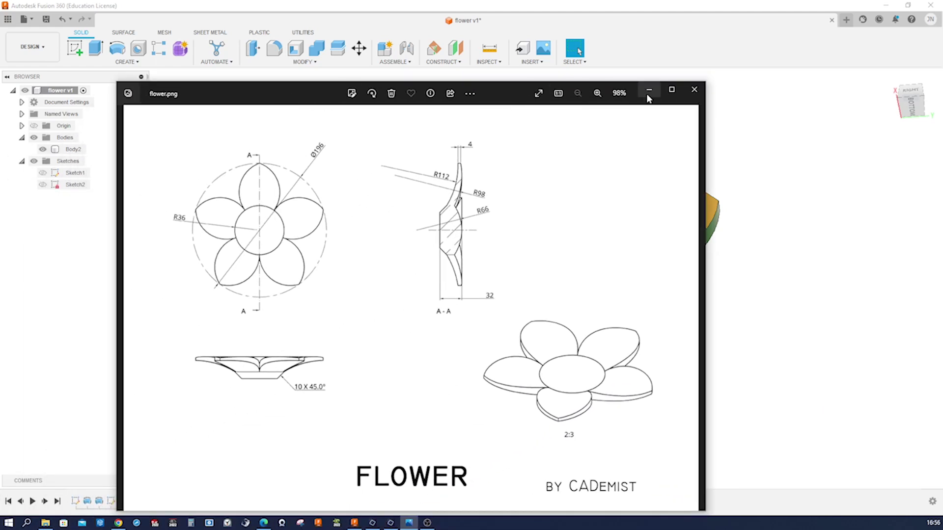
{"action": "left_click", "coordinate": [671, 90]}
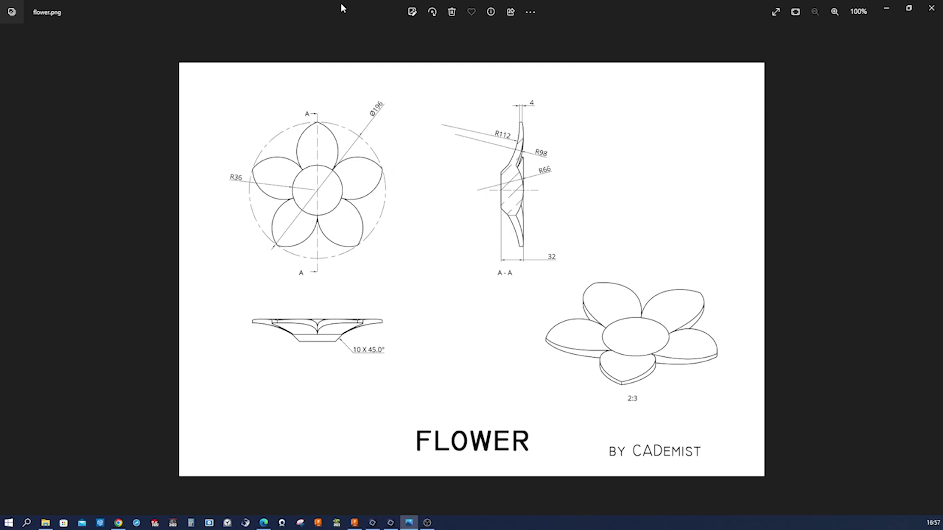
{"action": "left_click_drag", "start_coordinate": [340, 7], "coordinate": [942, 103]}
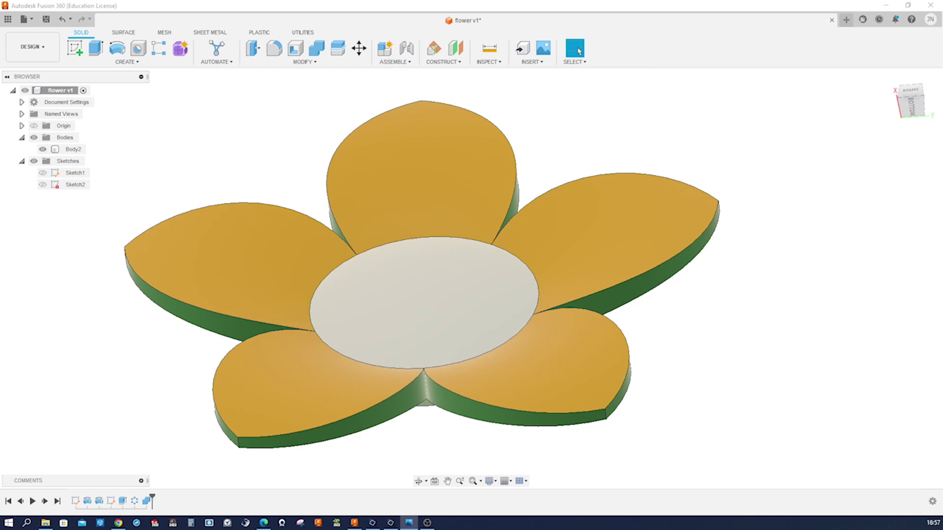
Start a new design and create a sketch on the front plane.
{"action": "left_click", "coordinate": [24, 20]}
{"action": "left_click", "coordinate": [44, 34]}
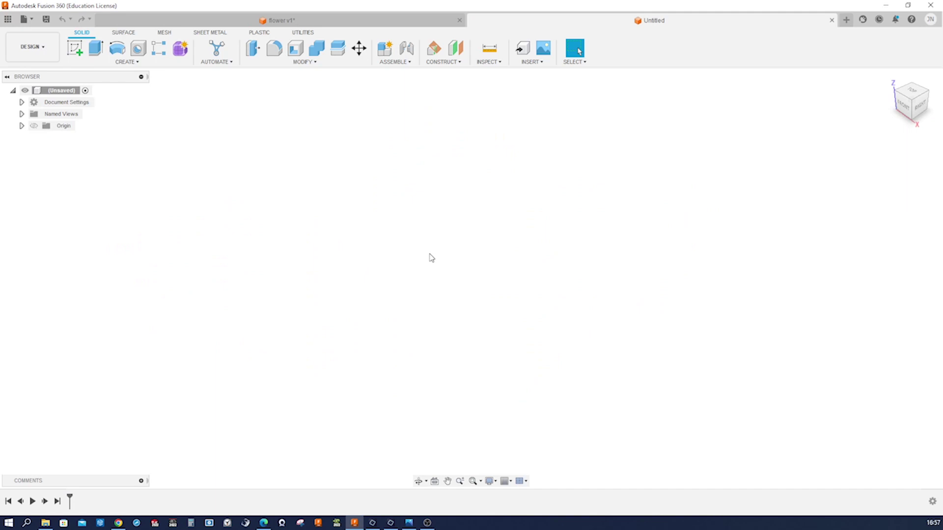
{"action": "key", "text": "s"}
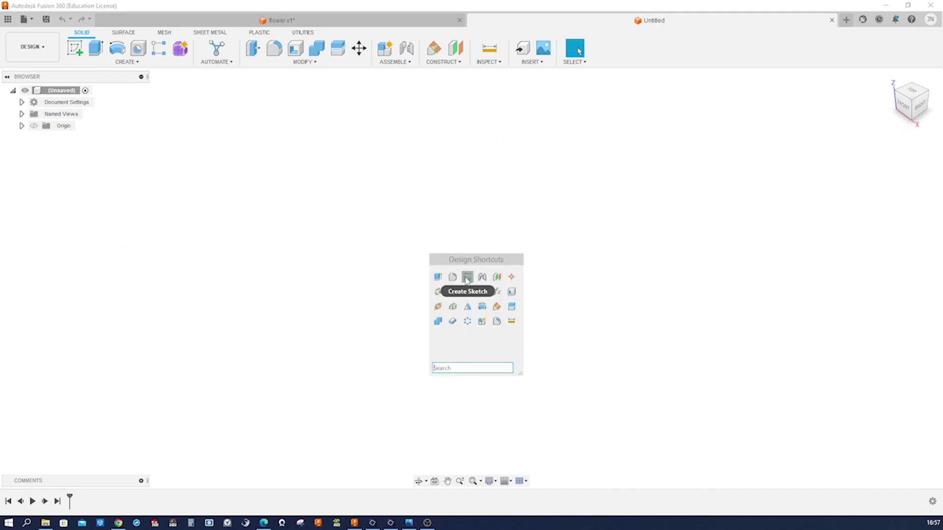
{"action": "left_click", "coordinate": [466, 276]}
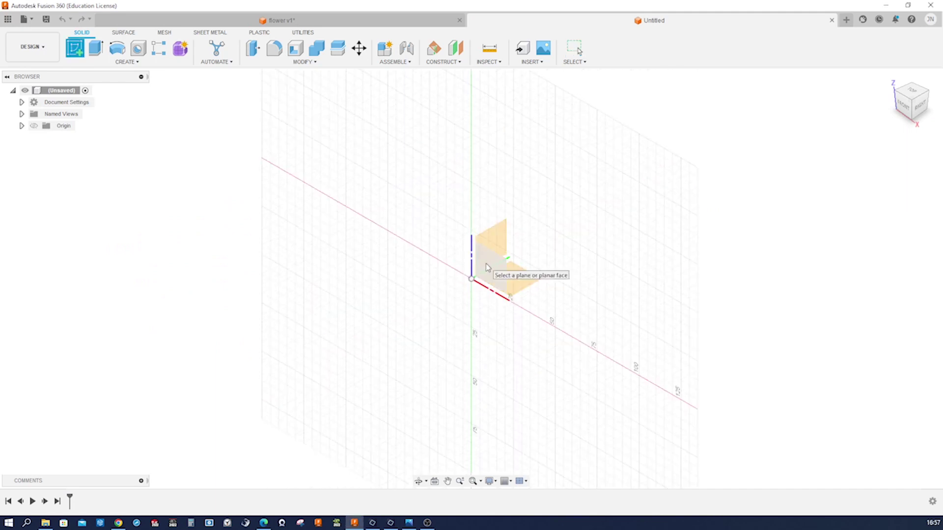
{"action": "left_click", "coordinate": [485, 265]}
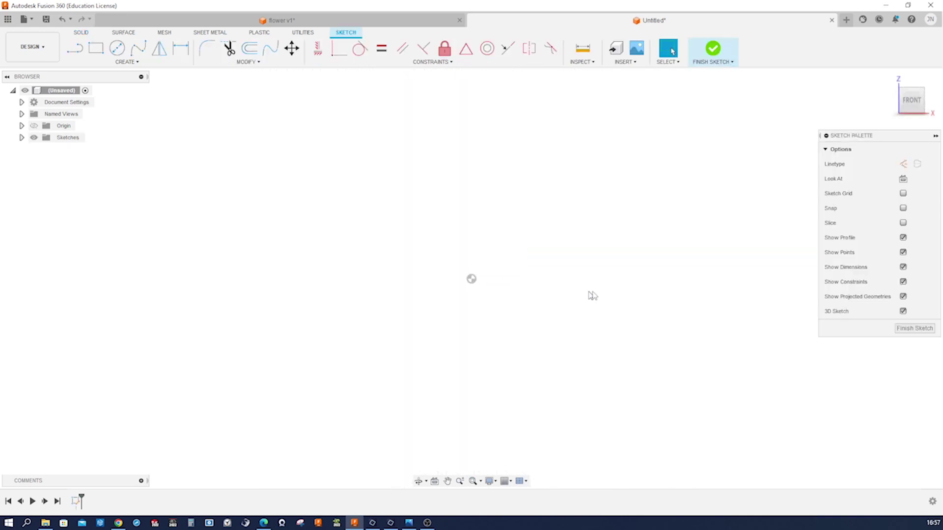
Draw three connected lines from the origin forming the base, left side and top edge.
{"action": "key", "text": "l"}
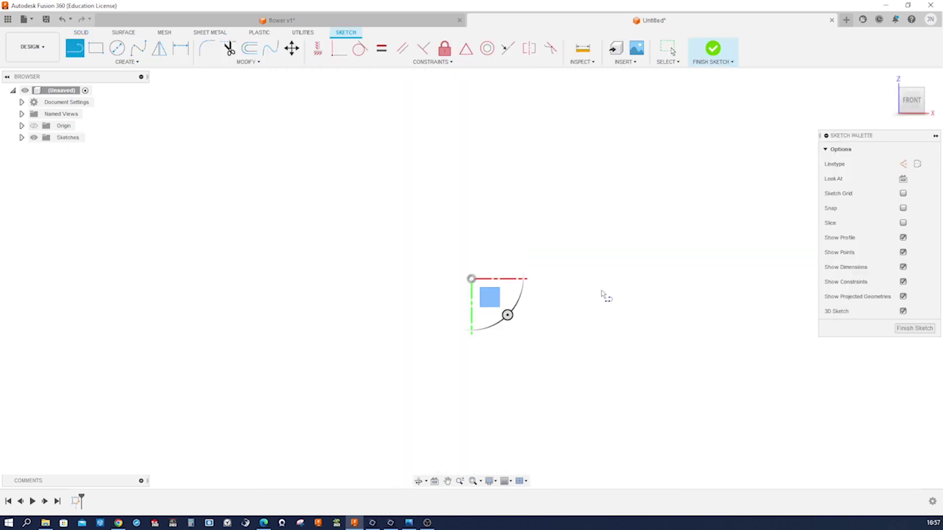
{"action": "left_click", "coordinate": [578, 278]}
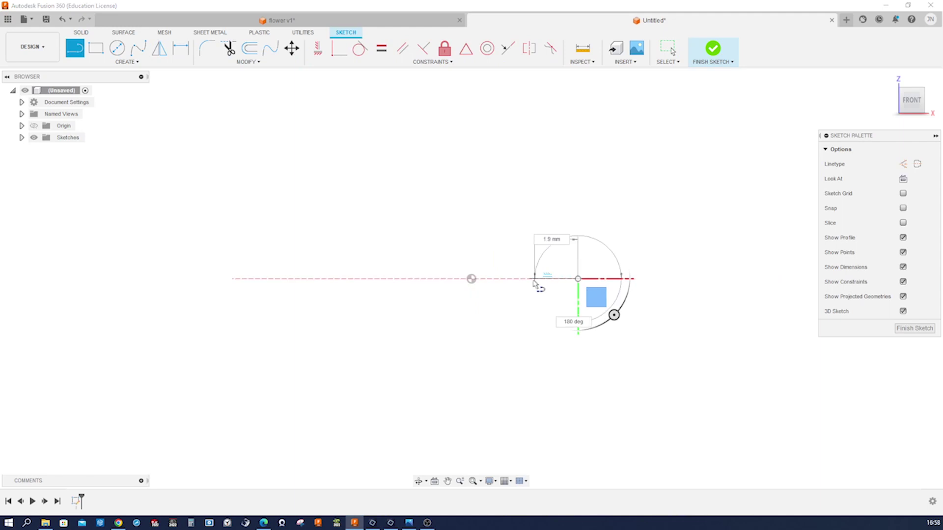
{"action": "left_click", "coordinate": [471, 278]}
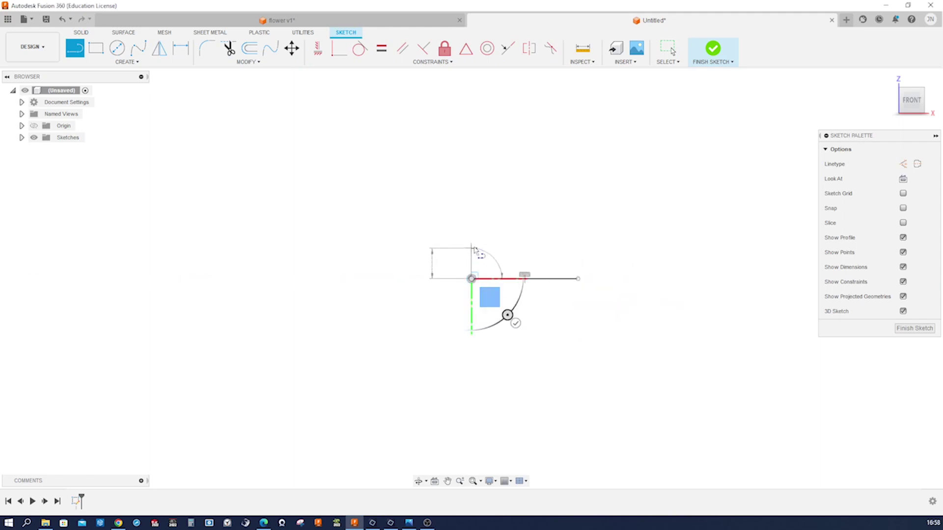
{"action": "left_click", "coordinate": [471, 213]}
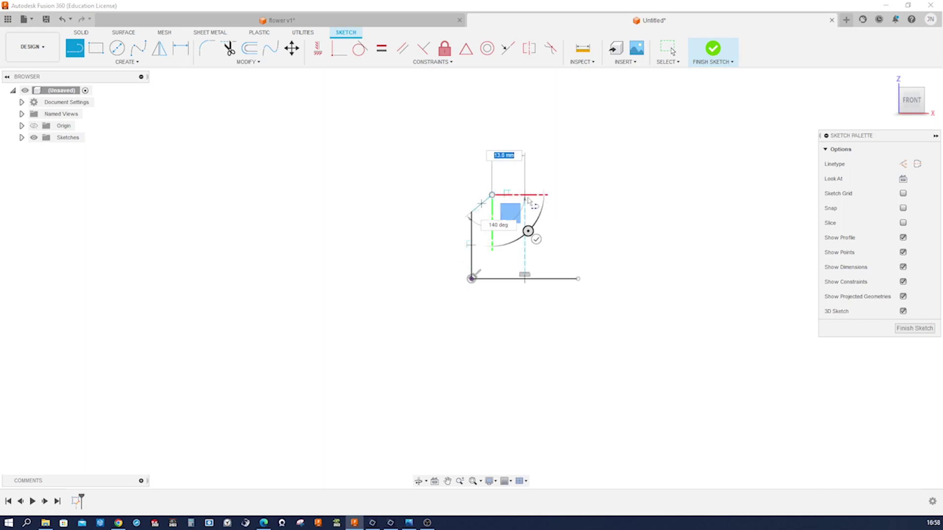
{"action": "left_click", "coordinate": [555, 195]}
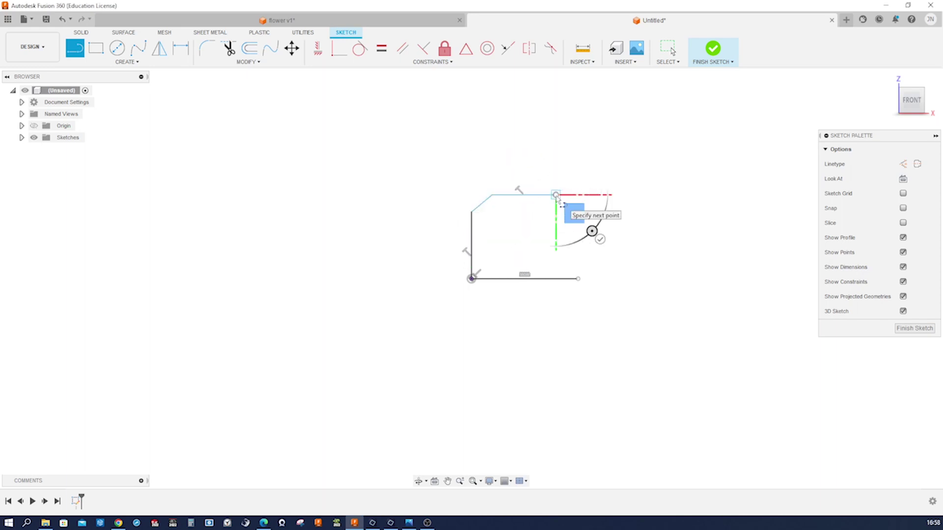
{"action": "key", "text": "Escape"}
Close the outline with a three-point arc from the top edge's end to the base's end.
{"action": "key", "text": "s"}
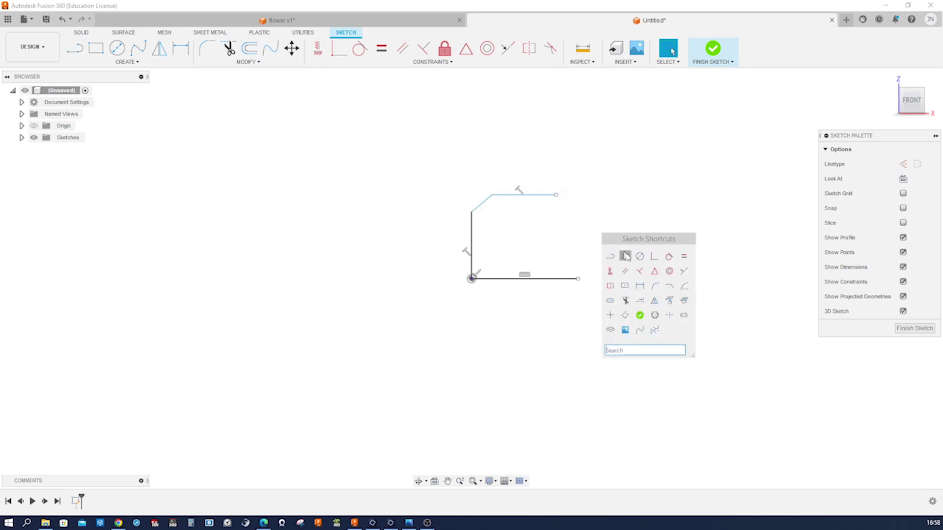
{"action": "left_click", "coordinate": [653, 289]}
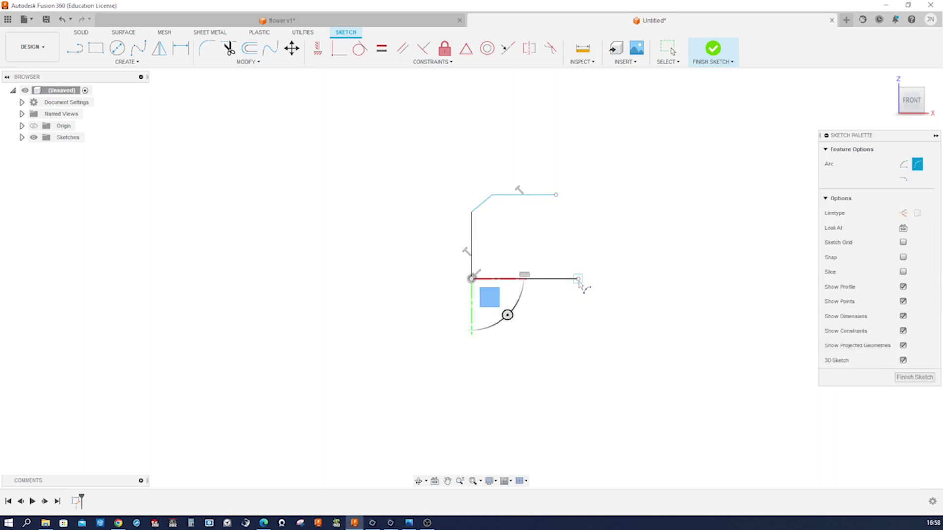
{"action": "left_click", "coordinate": [556, 195]}
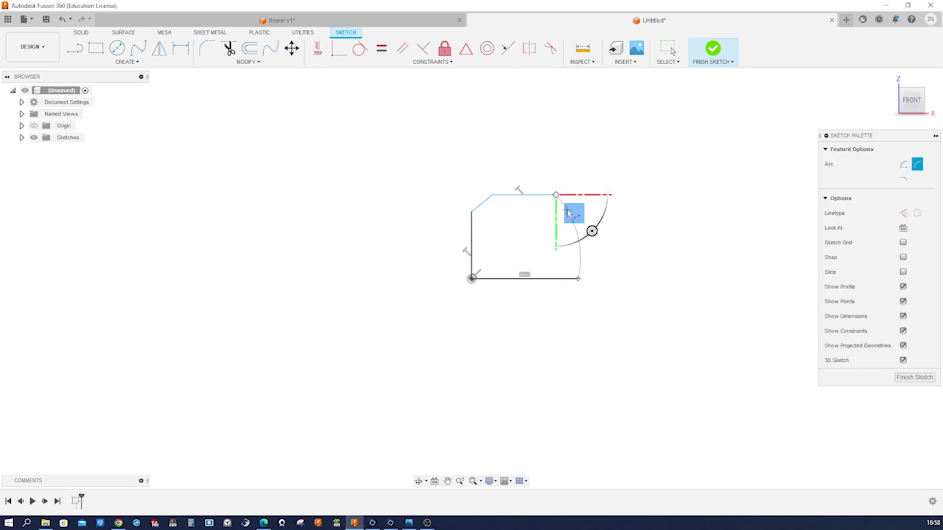
{"action": "left_click", "coordinate": [579, 278]}
{"action": "left_click", "coordinate": [627, 298]}
{"action": "key", "text": "Escape"}
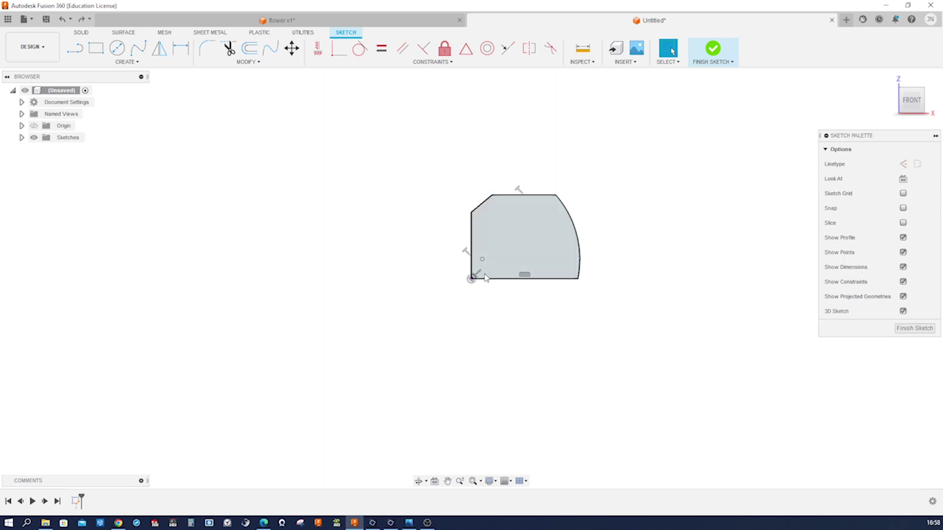
{"action": "left_click_drag", "start_coordinate": [483, 261], "coordinate": [459, 281]}
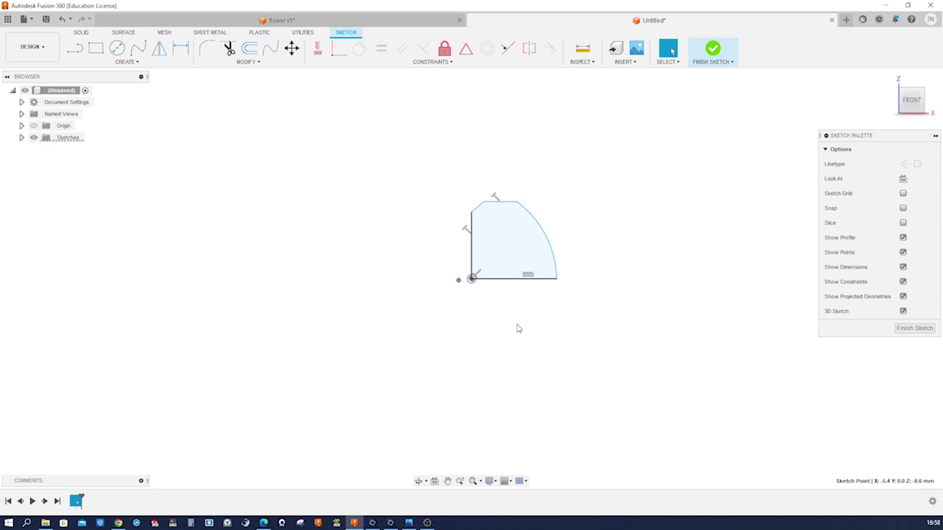
Apply a horizontal/vertical constraint and dimension the outer arc to radius 66 mm.
{"action": "key", "text": "s"}
{"action": "left_click", "coordinate": [581, 350]}
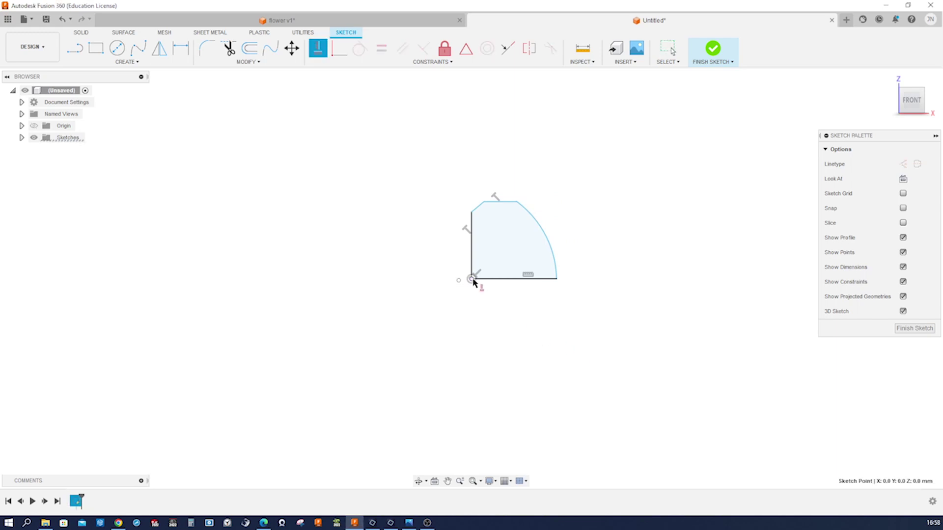
{"action": "scroll", "coordinate": [554, 355], "scroll_direction": "up", "scroll_amount": 3}
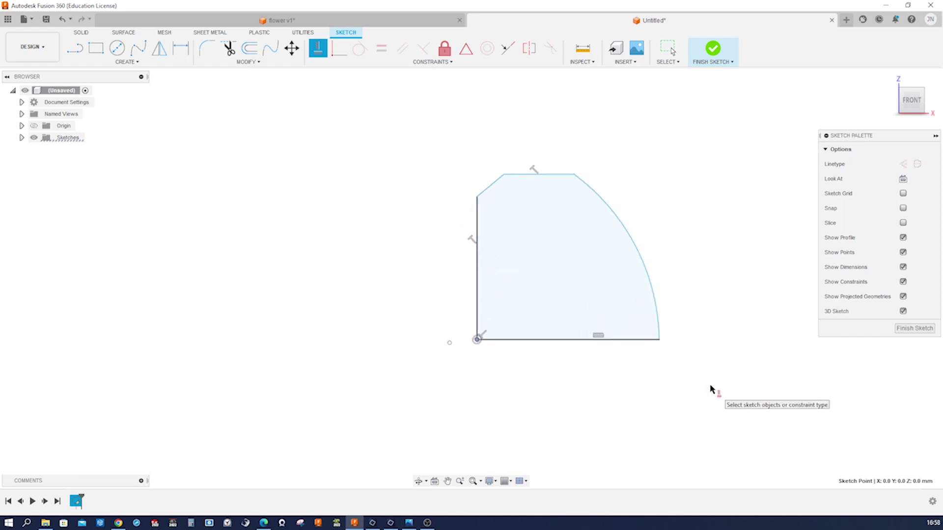
{"action": "key", "text": "s"}
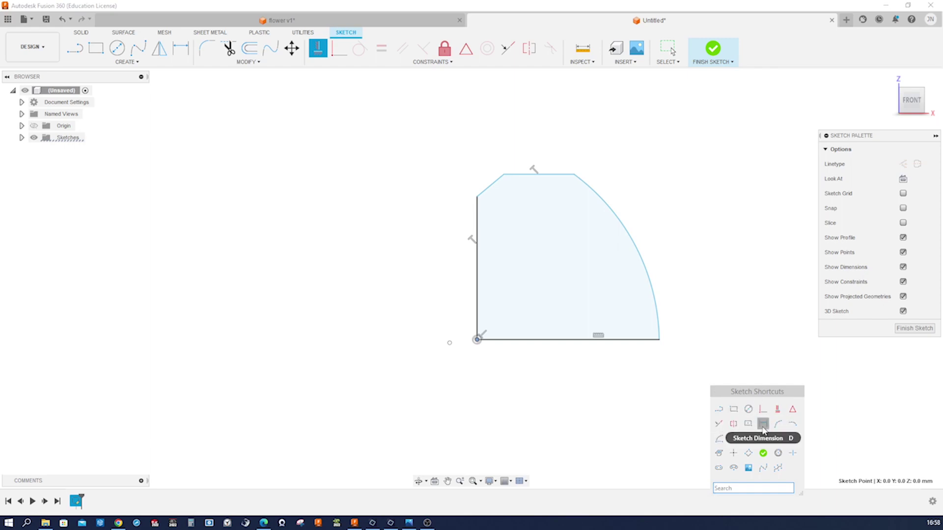
{"action": "left_click", "coordinate": [763, 424]}
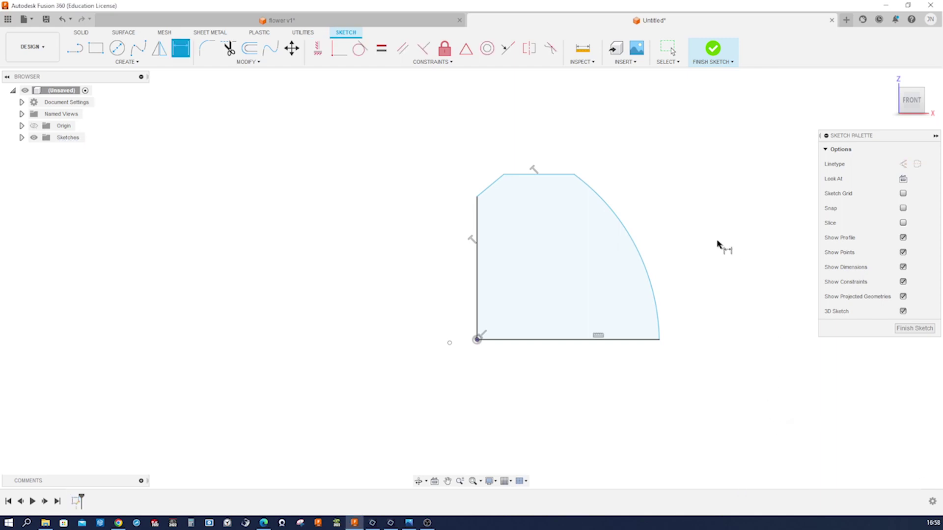
{"action": "left_click", "coordinate": [641, 257]}
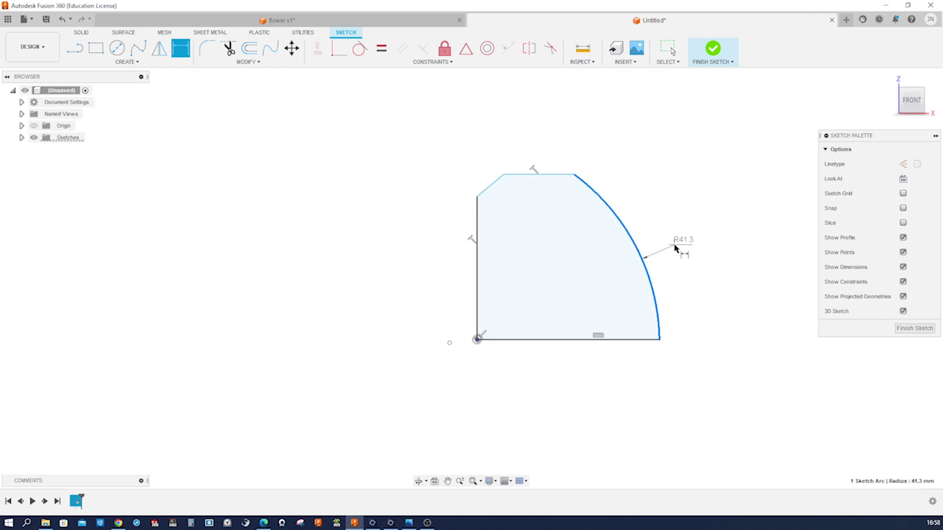
{"action": "left_click", "coordinate": [682, 245]}
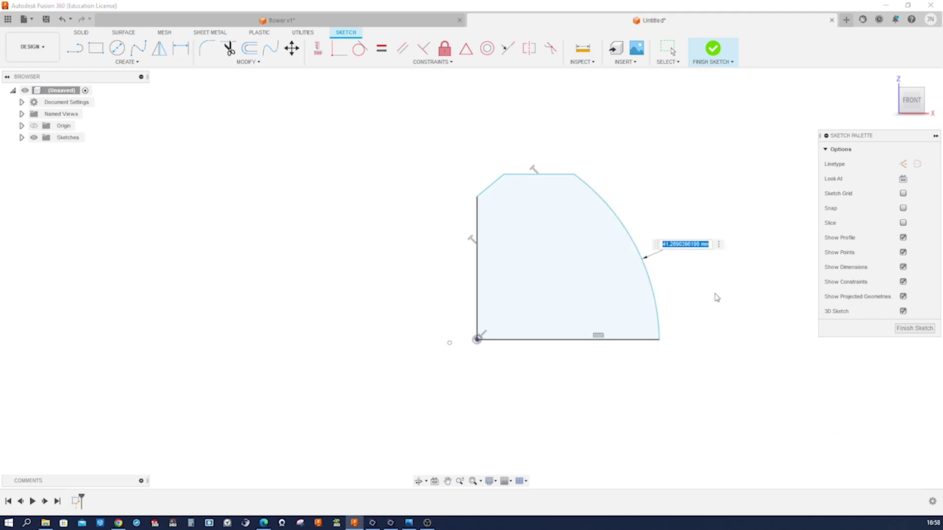
{"action": "type", "text": "66"}
{"action": "key", "text": "Return"}
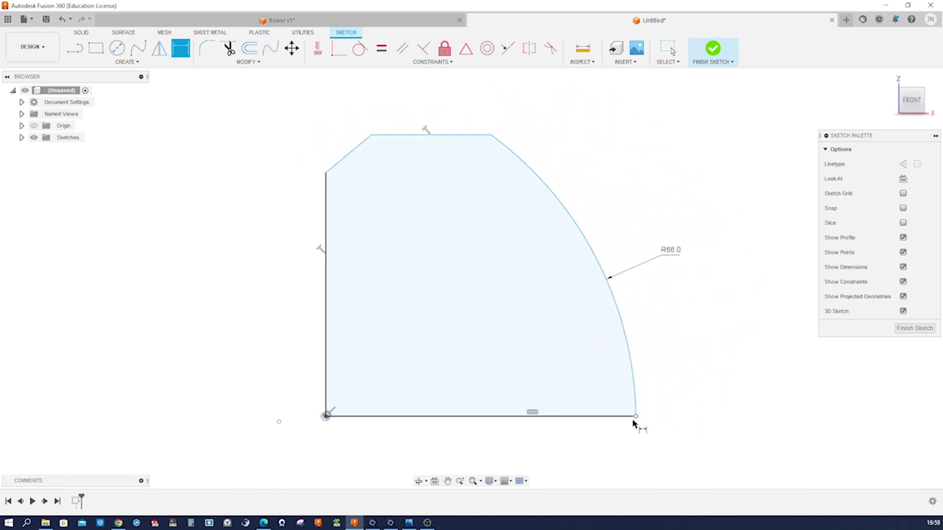
Dimension the base line to 32 mm and lower the top-left corner into a short diagonal.
{"action": "left_click", "coordinate": [627, 418]}
{"action": "left_click", "coordinate": [638, 435]}
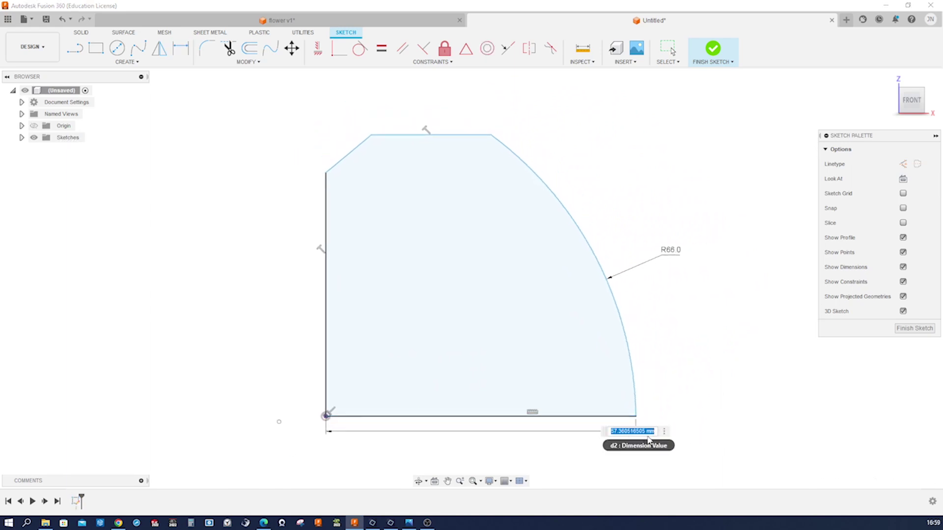
{"action": "type", "text": "32"}
{"action": "key", "text": "Return"}
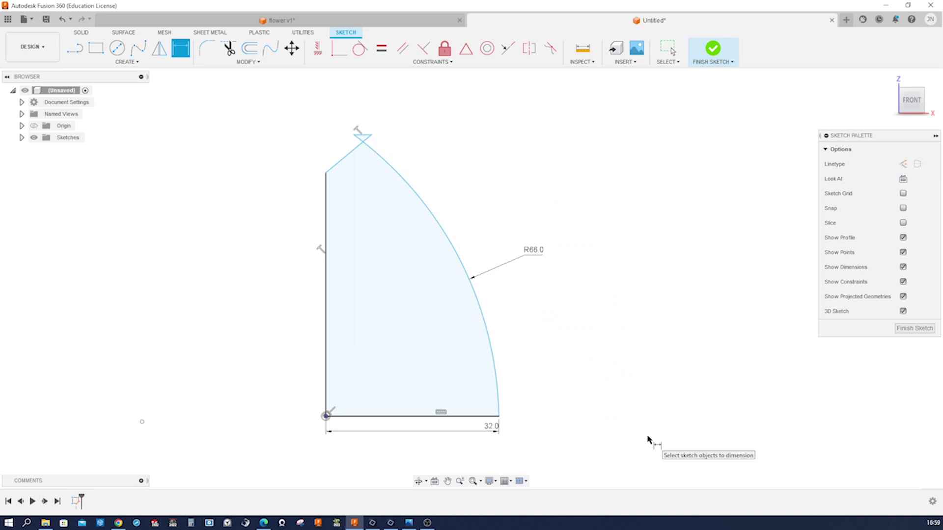
{"action": "key", "text": "Escape"}
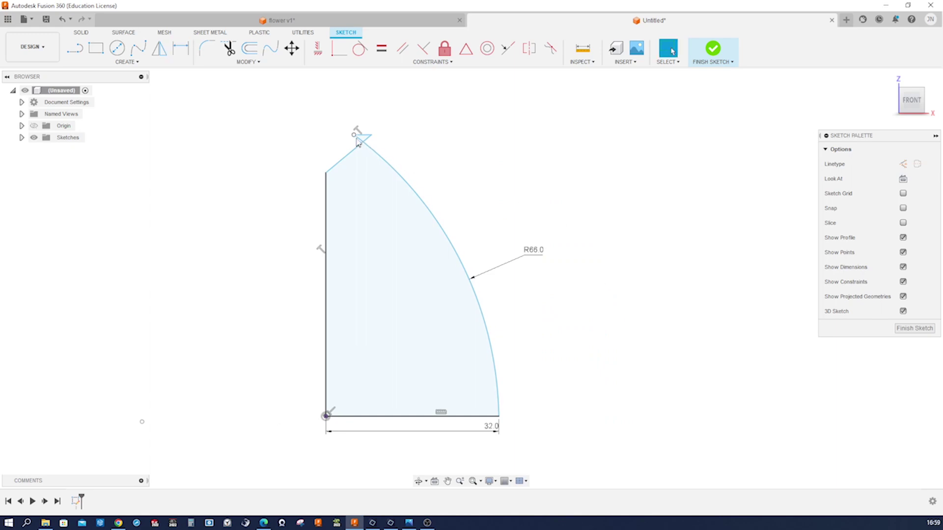
{"action": "left_click_drag", "start_coordinate": [361, 136], "coordinate": [431, 190]}
{"action": "mouse_move", "coordinate": [326, 175]}
{"action": "left_mouse_down"}
{"action": "mouse_move", "coordinate": [319, 199]}
{"action": "mouse_move", "coordinate": [310, 191]}
{"action": "mouse_move", "coordinate": [353, 200]}
{"action": "left_mouse_up"}
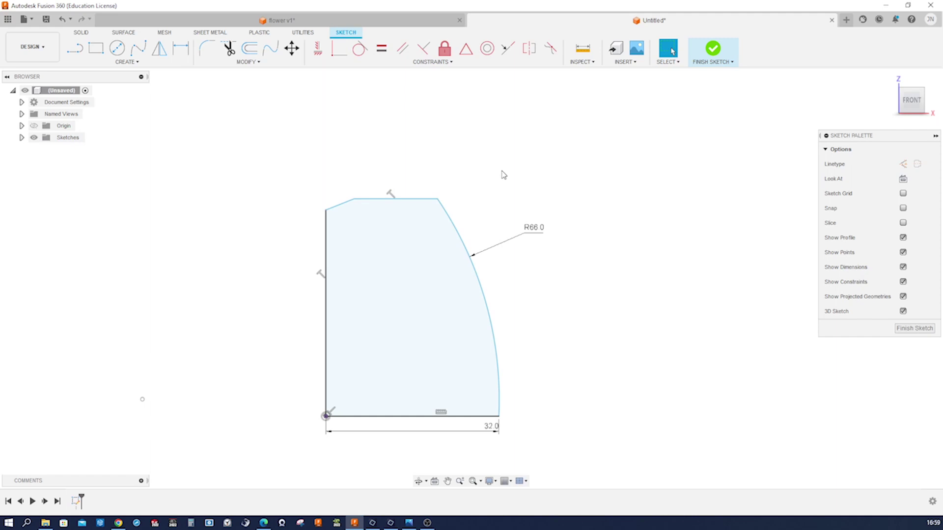
Dimension the profile height to 36 mm and bring the bevel's end onto the left edge.
{"action": "key", "text": "d"}
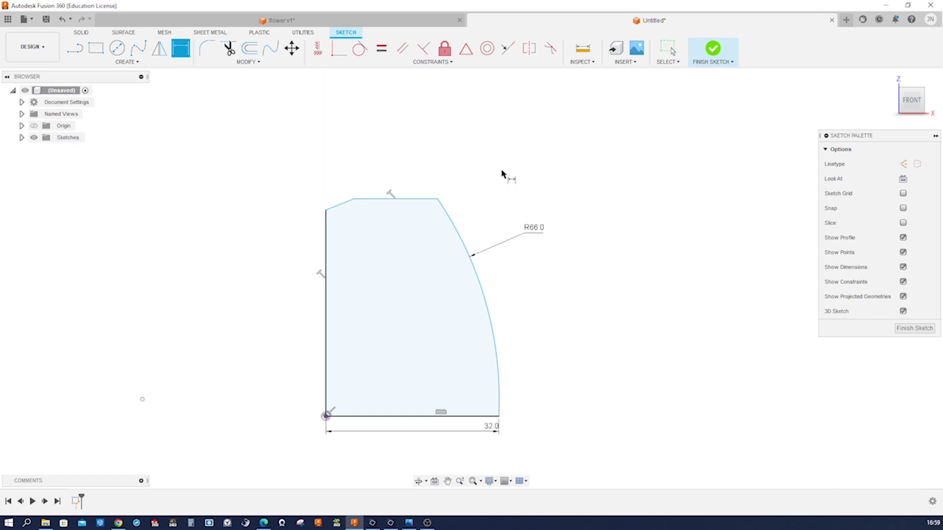
{"action": "left_click", "coordinate": [432, 199]}
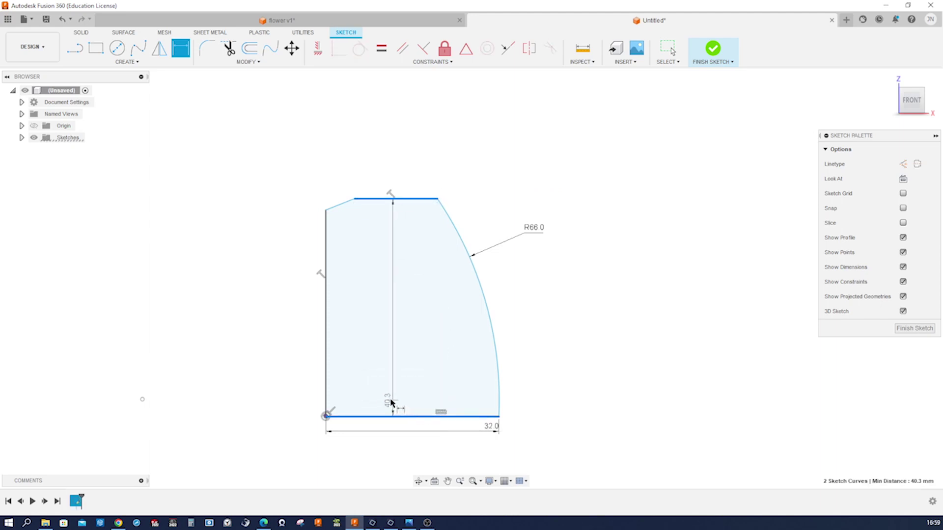
{"action": "left_click", "coordinate": [289, 387]}
{"action": "type", "text": "3"}
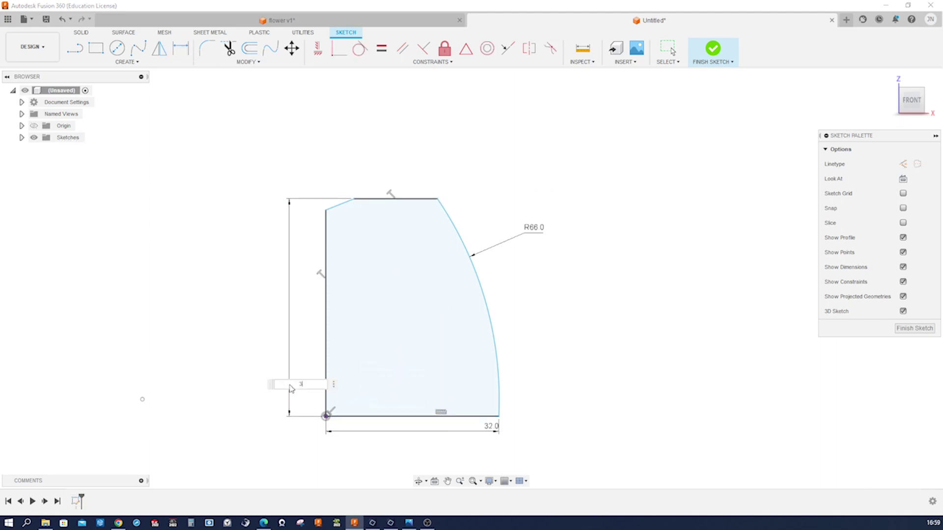
{"action": "type", "text": "6"}
{"action": "key", "text": "Return"}
{"action": "key", "text": "Escape"}
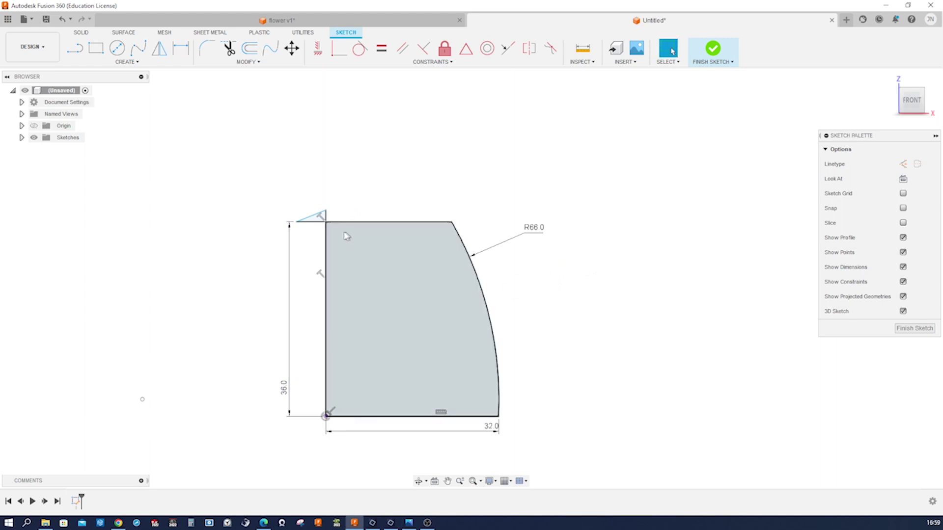
{"action": "mouse_move", "coordinate": [324, 213]}
{"action": "left_mouse_down"}
{"action": "mouse_move", "coordinate": [324, 243]}
{"action": "mouse_move", "coordinate": [354, 225]}
{"action": "left_mouse_up"}
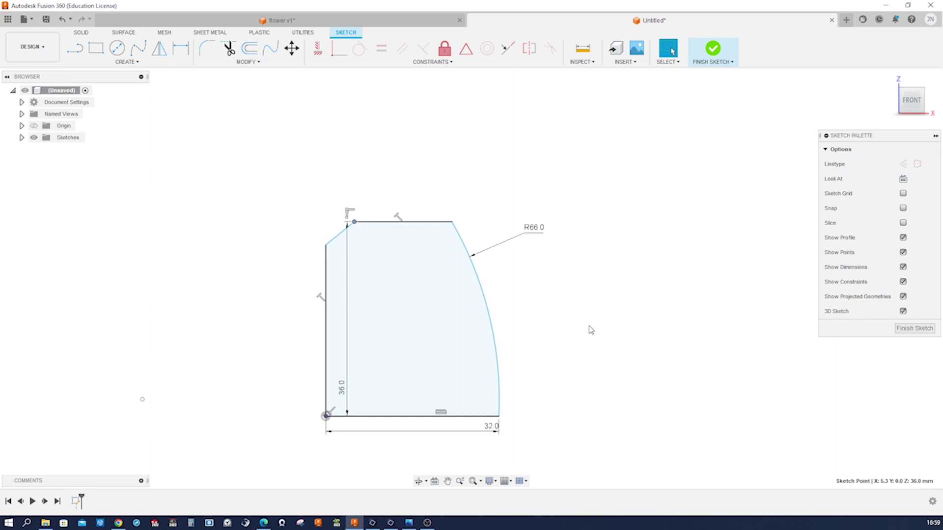
Dimension the bevel to a 135° angle with the left edge and a 10 mm width.
{"action": "key", "text": "d"}
{"action": "left_click", "coordinate": [326, 271]}
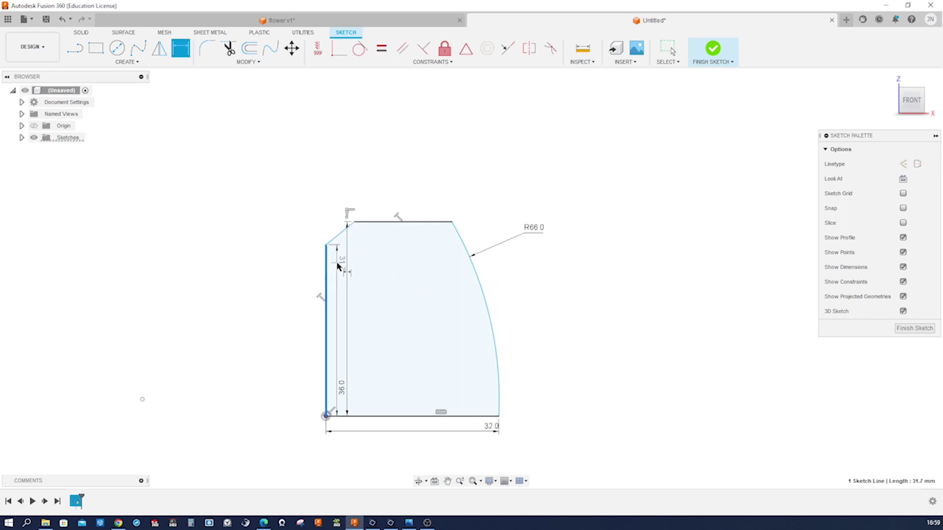
{"action": "left_click", "coordinate": [340, 235]}
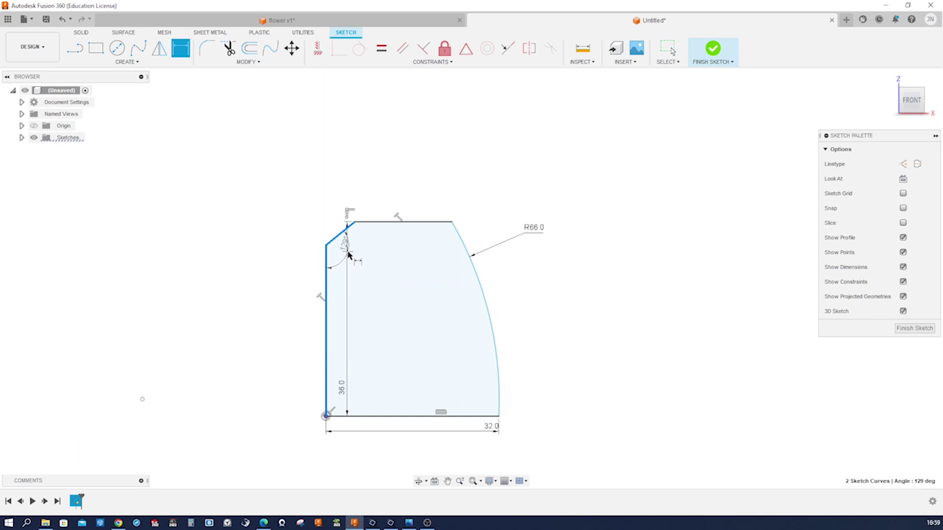
{"action": "left_click", "coordinate": [352, 256]}
{"action": "type", "text": "13"}
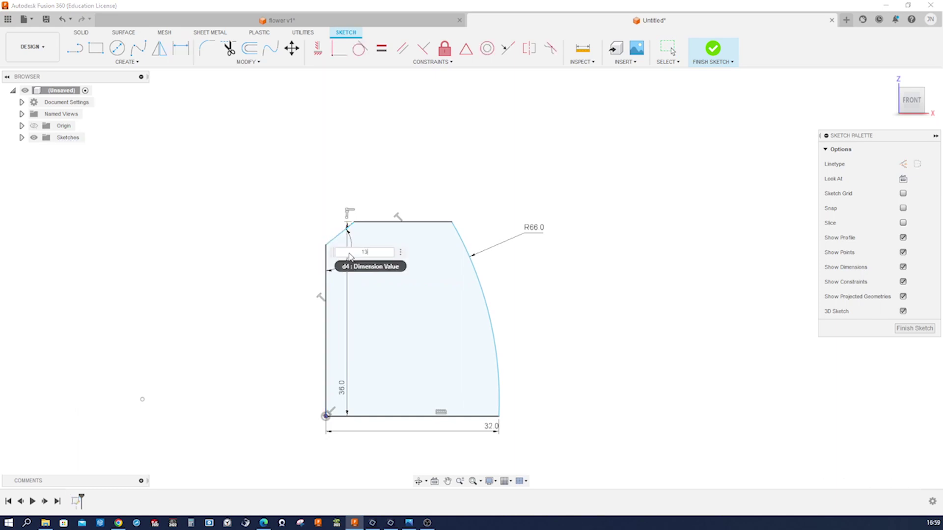
{"action": "type", "text": "5"}
{"action": "key", "text": "Return"}
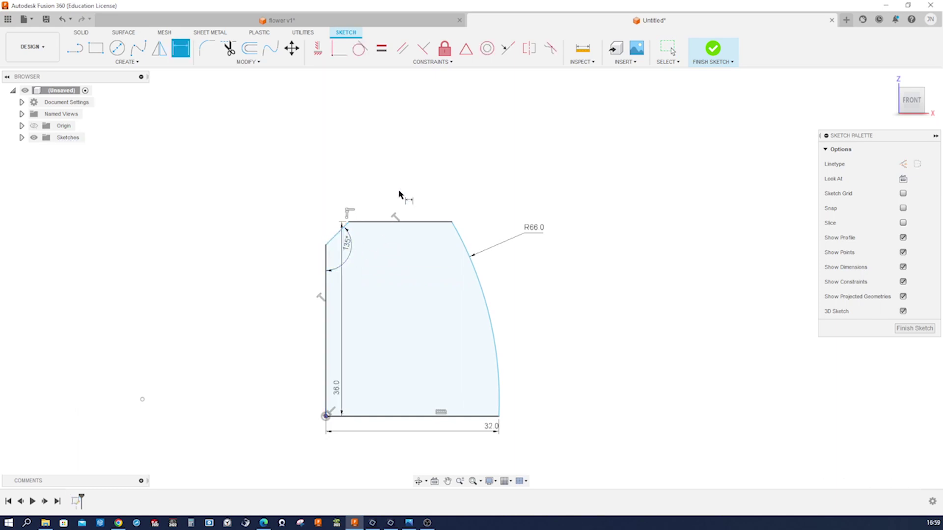
{"action": "left_click", "coordinate": [350, 222]}
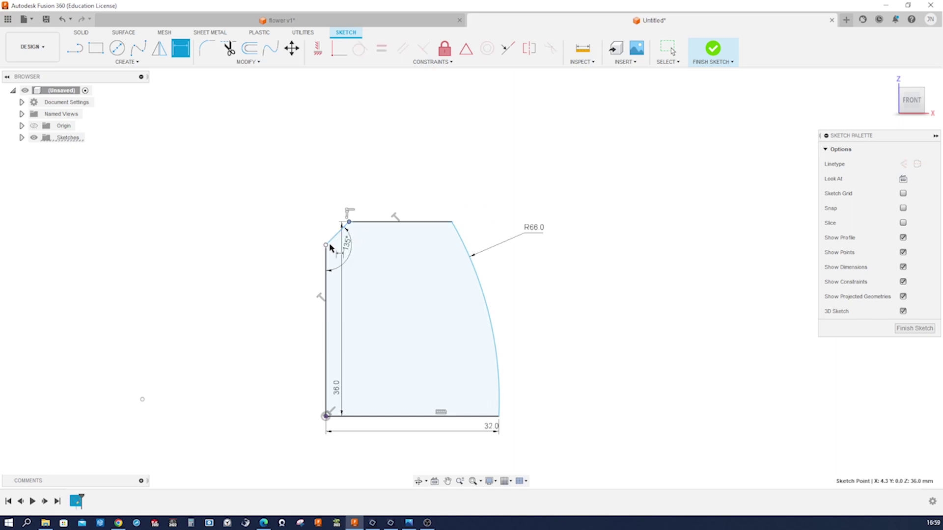
{"action": "left_click", "coordinate": [326, 245]}
{"action": "left_click", "coordinate": [331, 214]}
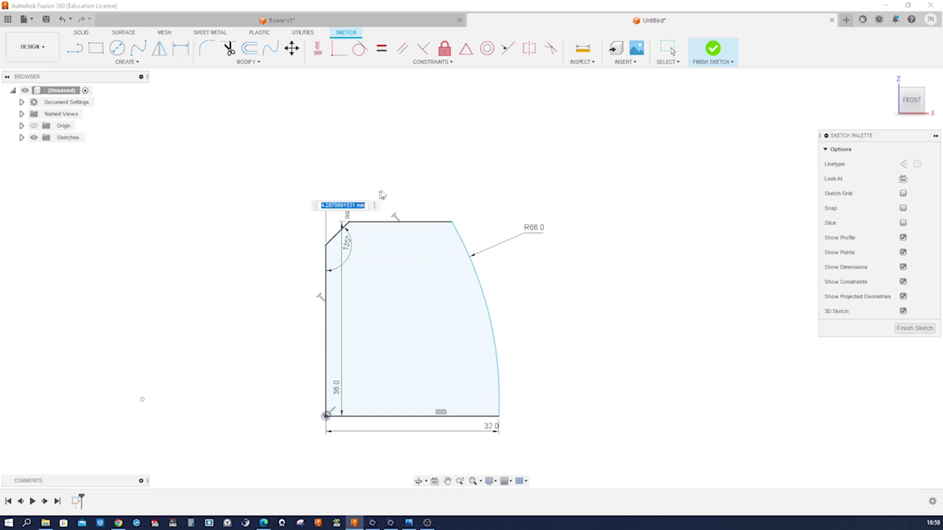
{"action": "type", "text": "10"}
{"action": "key", "text": "Return"}
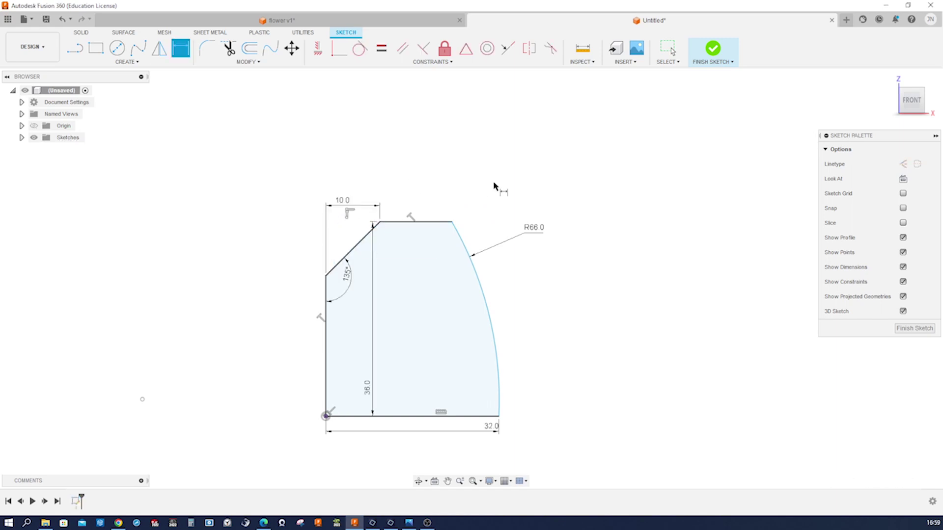
{"action": "key", "text": "Escape"}
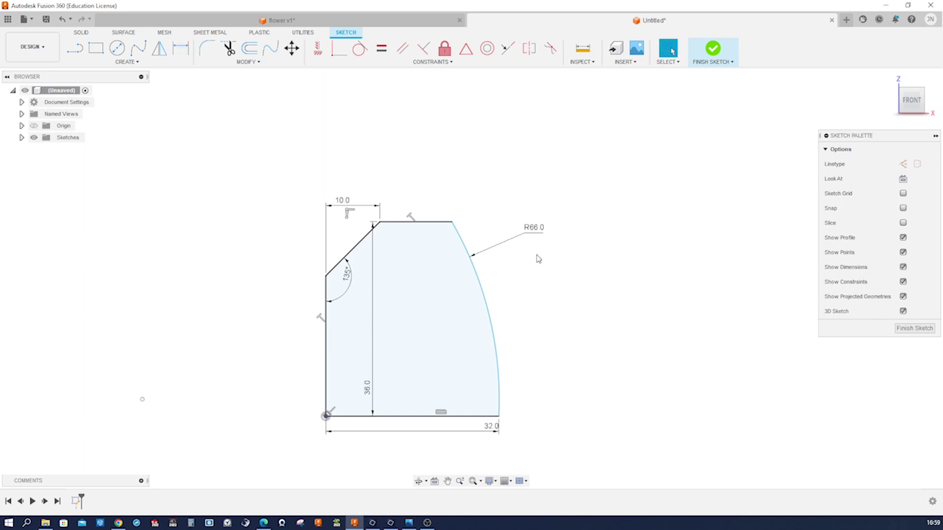
Apply a horizontal constraint leveling the stray bottom point with the origin.
{"action": "left_click", "coordinate": [500, 417]}
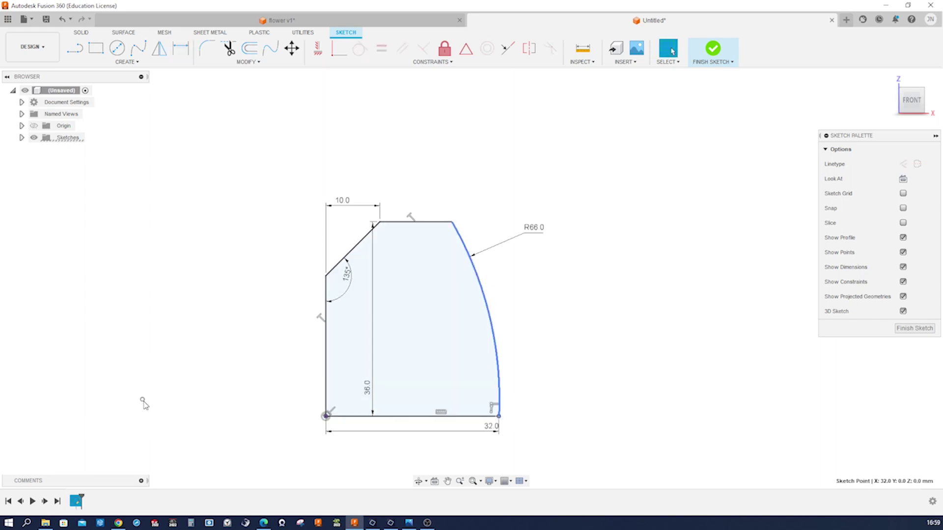
{"action": "mouse_move", "coordinate": [144, 404]}
{"action": "left_mouse_down"}
{"action": "mouse_move", "coordinate": [137, 421]}
{"action": "mouse_move", "coordinate": [204, 369]}
{"action": "left_mouse_up"}
{"action": "key", "text": "s"}
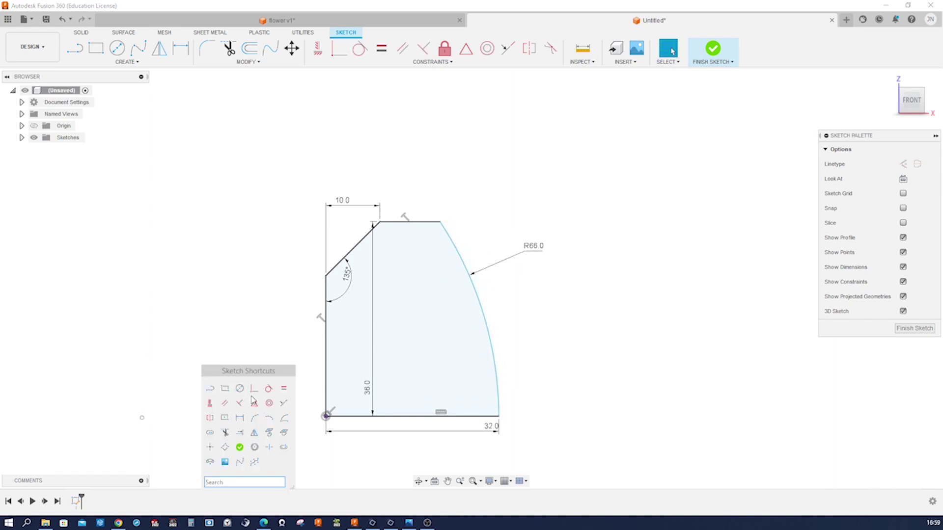
{"action": "left_click", "coordinate": [209, 403]}
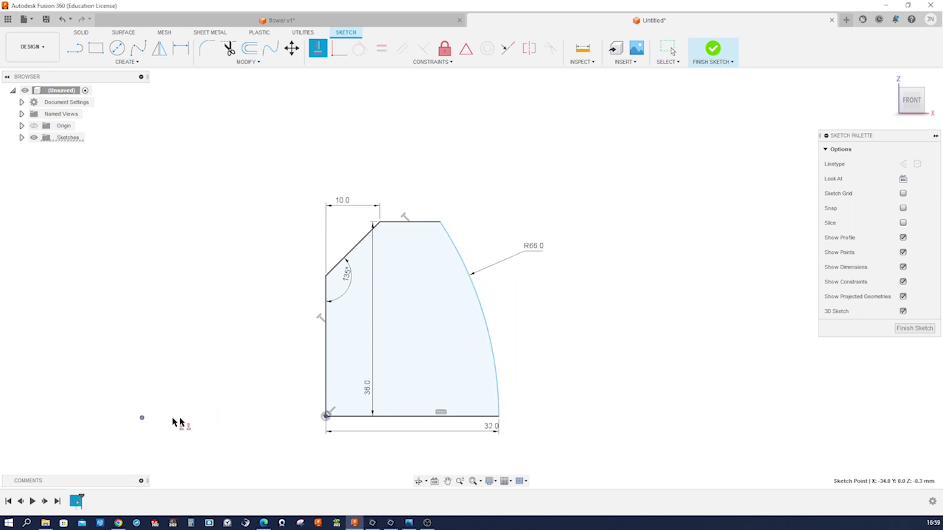
{"action": "left_click", "coordinate": [325, 416]}
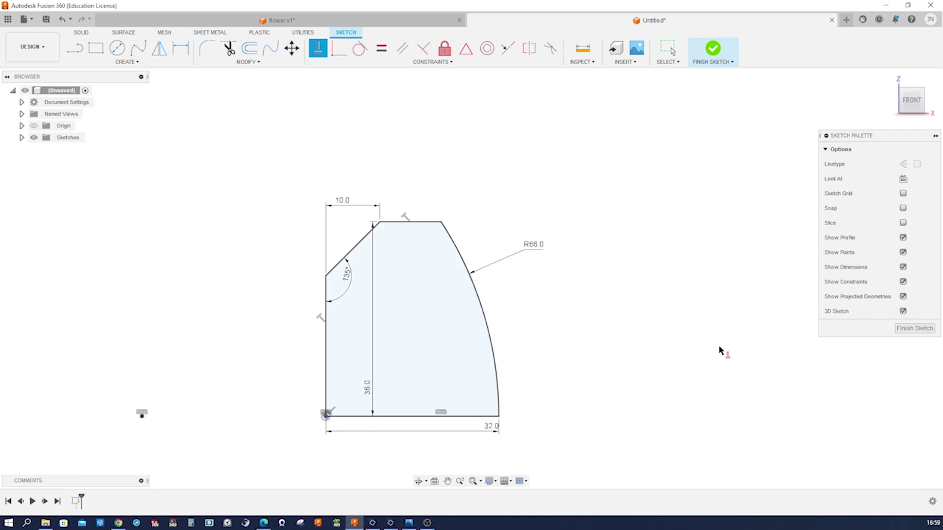
{"action": "scroll", "coordinate": [564, 361], "scroll_direction": "down", "scroll_amount": 2}
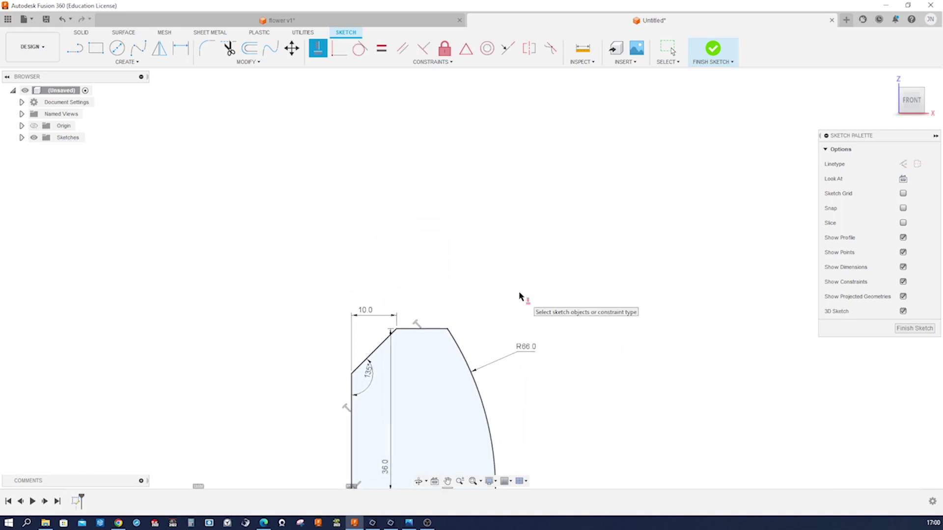
{"action": "key", "text": "s"}
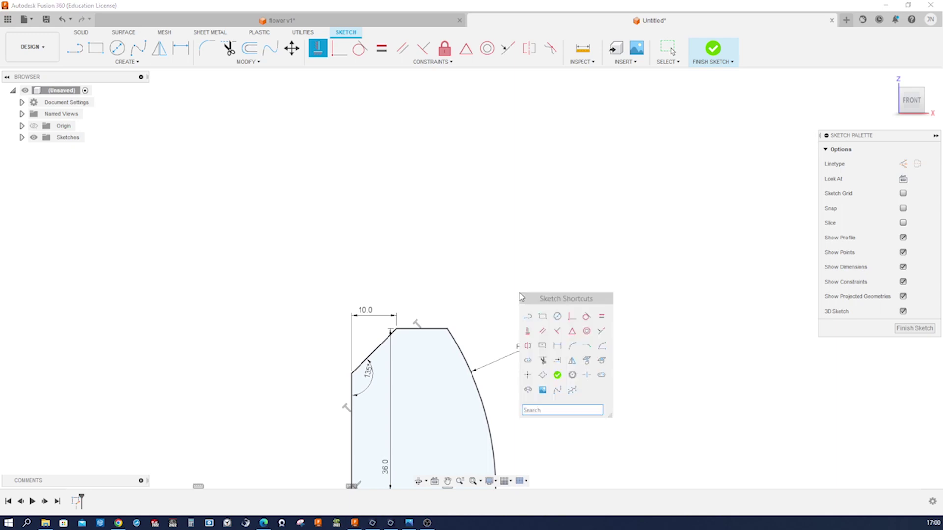
Draw a three-point arc rising from the top of the R66 side.
{"action": "left_click", "coordinate": [571, 346]}
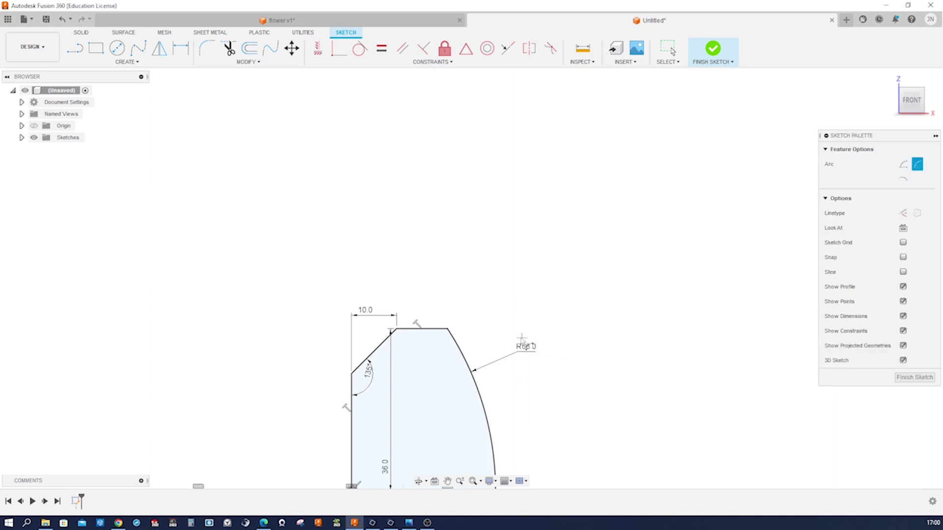
{"action": "left_click", "coordinate": [447, 328]}
{"action": "left_click", "coordinate": [453, 112]}
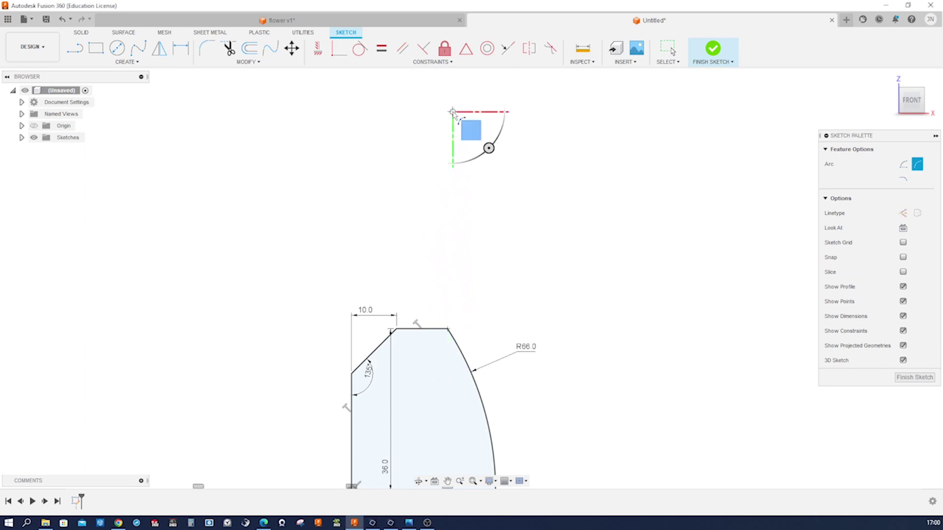
{"action": "left_click", "coordinate": [466, 211]}
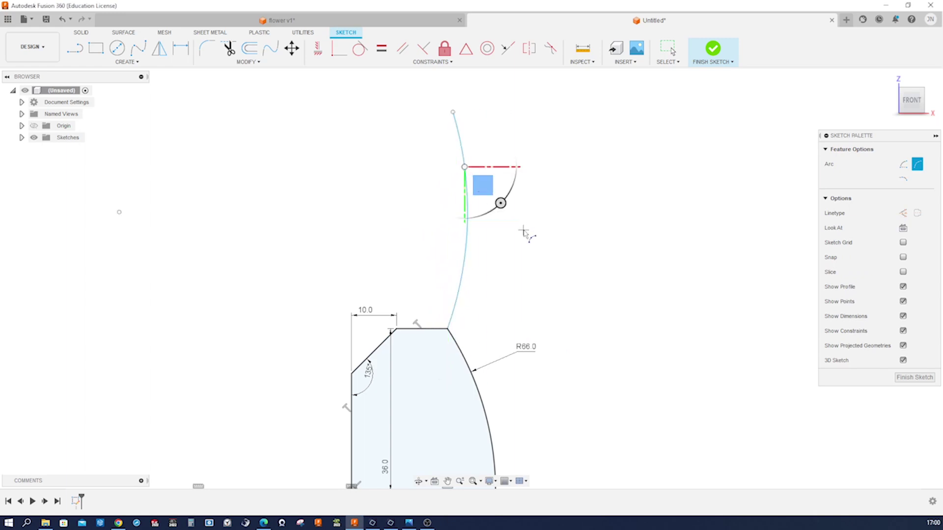
{"action": "scroll", "coordinate": [525, 233], "scroll_direction": "down", "scroll_amount": 4}
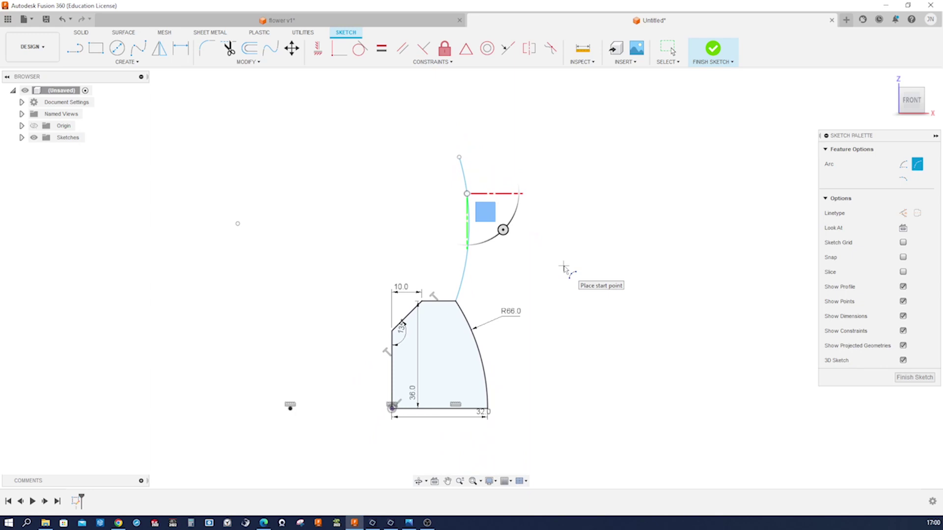
Dimension the new arc's tip to sit 98 mm above the base line.
{"action": "key", "text": "d"}
{"action": "left_click", "coordinate": [479, 408]}
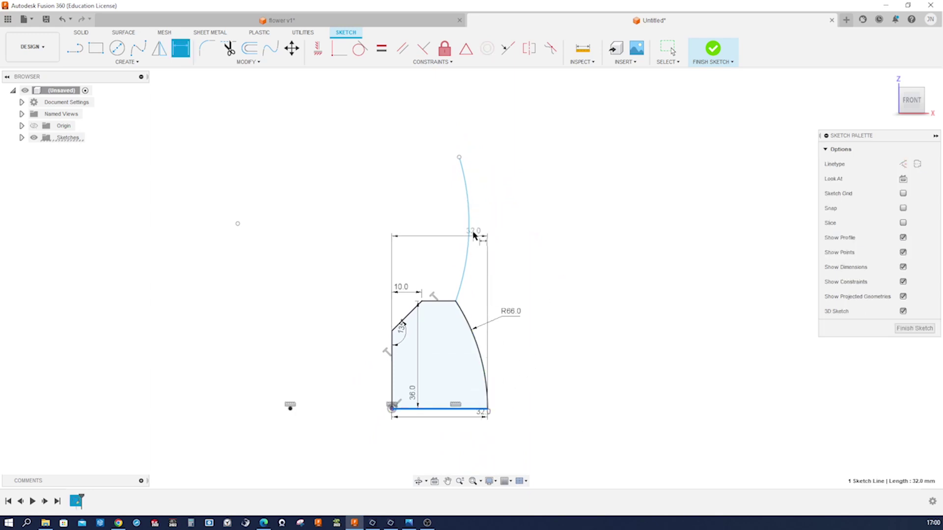
{"action": "left_click", "coordinate": [459, 158]}
{"action": "left_click", "coordinate": [561, 202]}
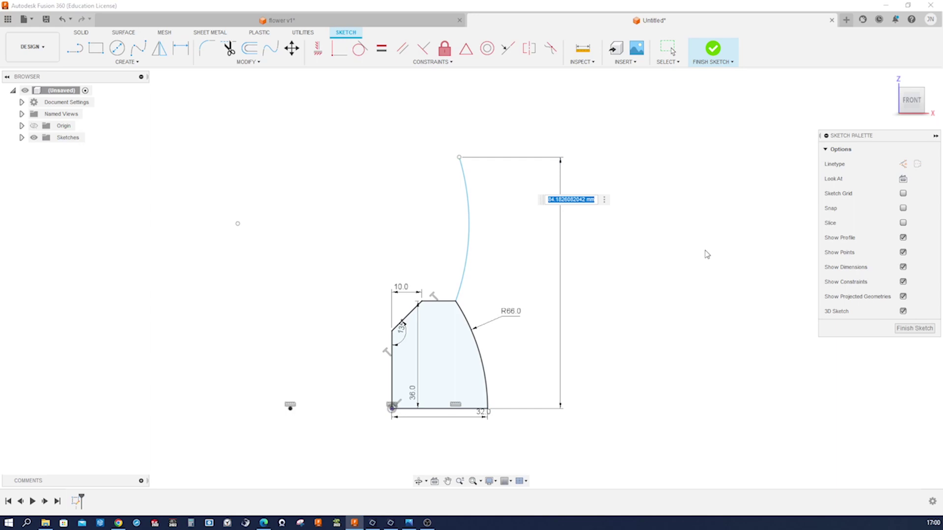
{"action": "type", "text": "196/2"}
{"action": "key", "text": "Return"}
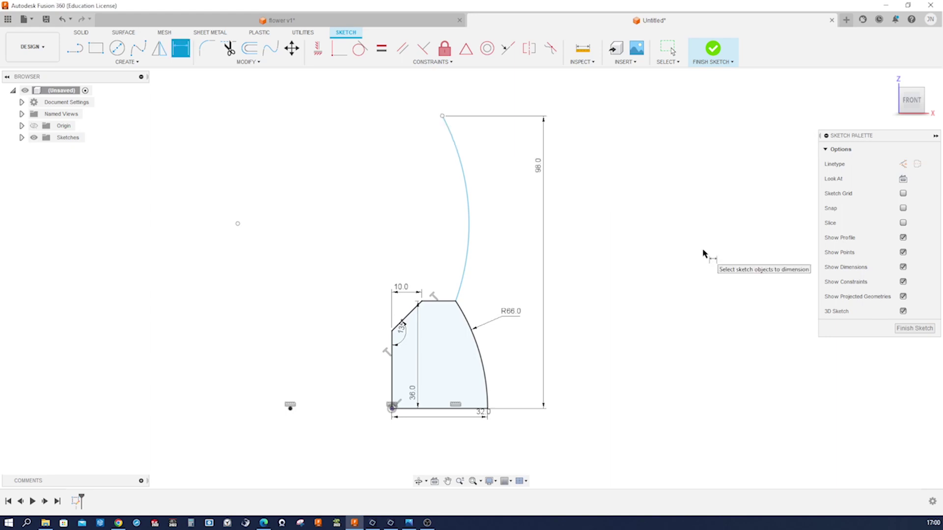
Draw a vertical line up from the profile's bottom-right corner and make it construction geometry.
{"action": "key", "text": "l"}
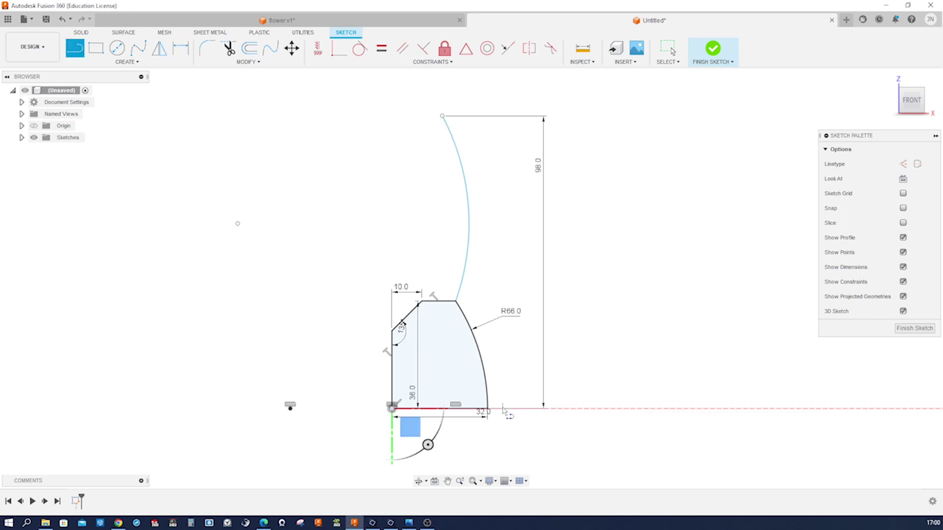
{"action": "left_click", "coordinate": [488, 409]}
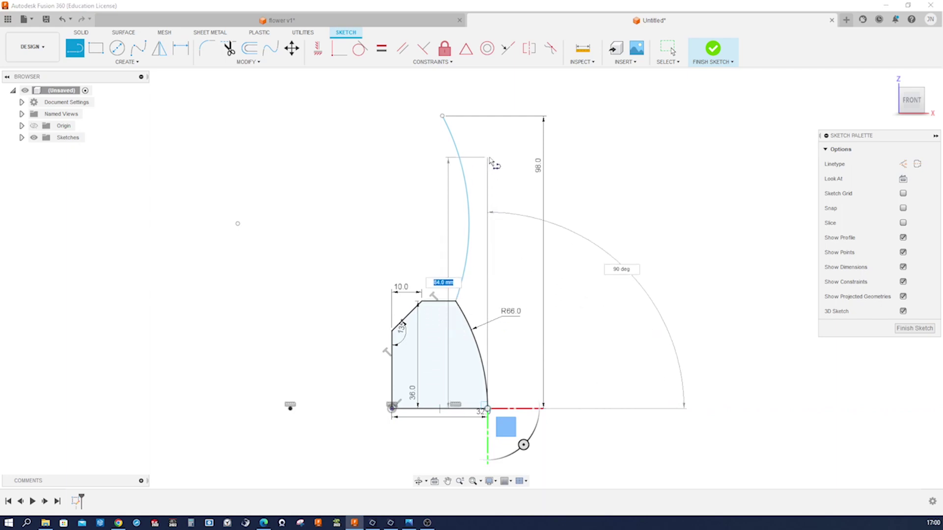
{"action": "left_click", "coordinate": [487, 154]}
{"action": "key", "text": "Escape"}
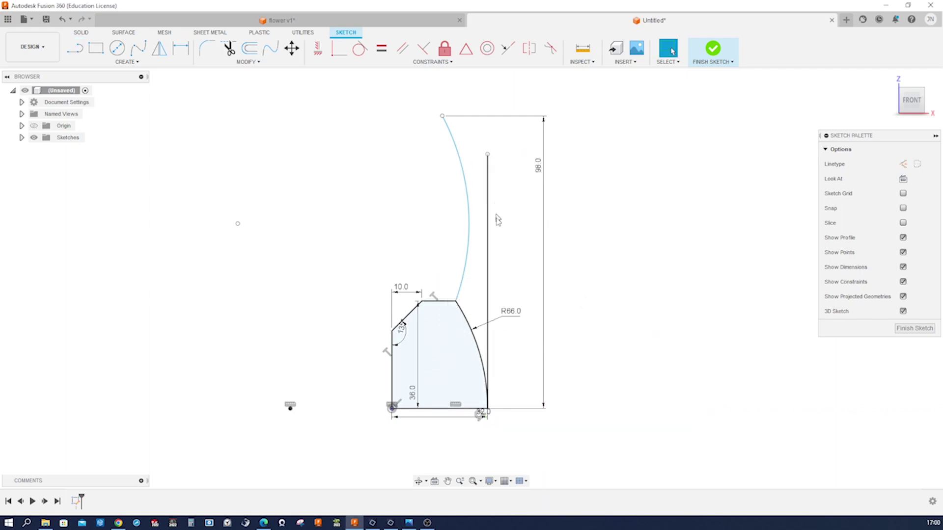
{"action": "left_click", "coordinate": [491, 249]}
{"action": "key", "text": "x"}
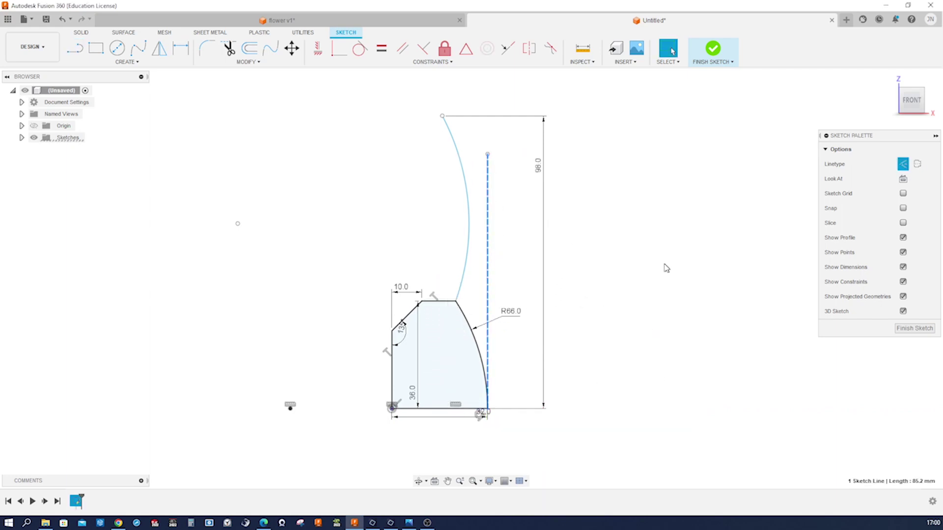
{"action": "key", "text": "Escape"}
Make the upper arc tangent to the vertical construction line.
{"action": "left_click", "coordinate": [360, 48]}
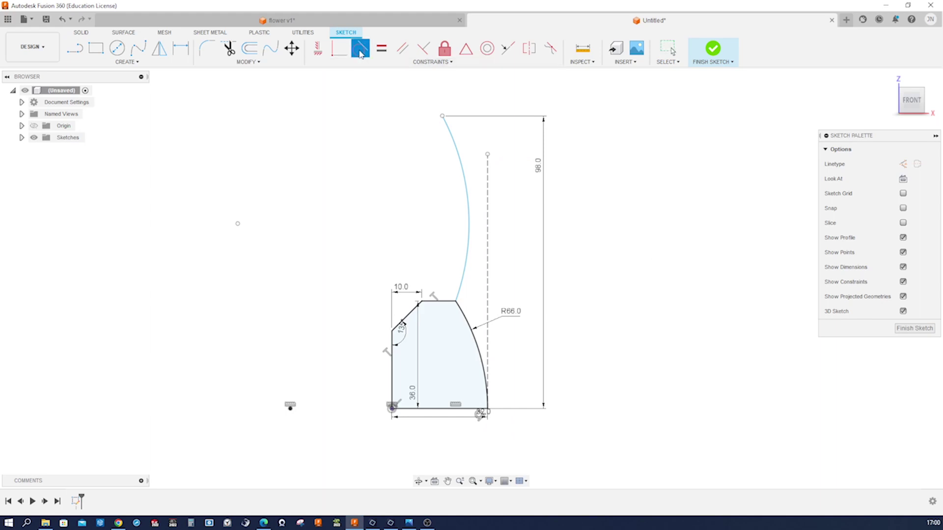
{"action": "left_click", "coordinate": [470, 225]}
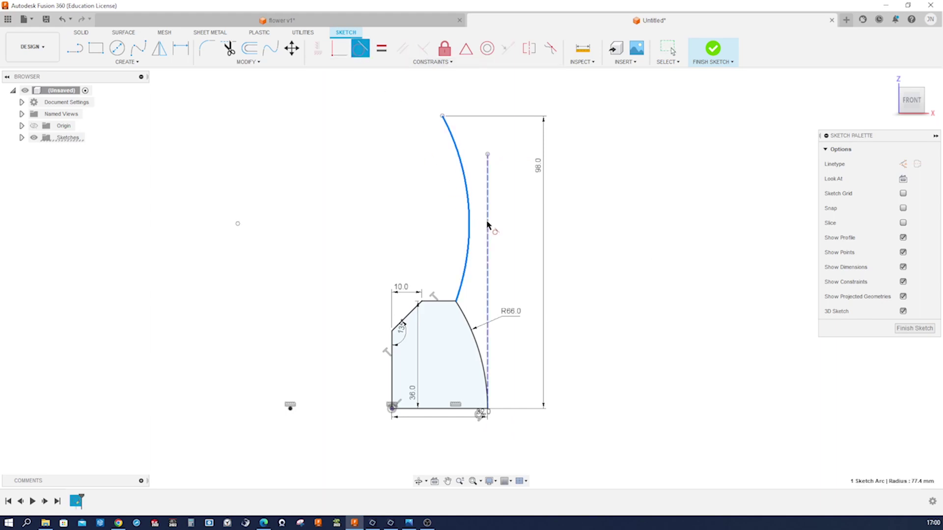
{"action": "left_click", "coordinate": [488, 227]}
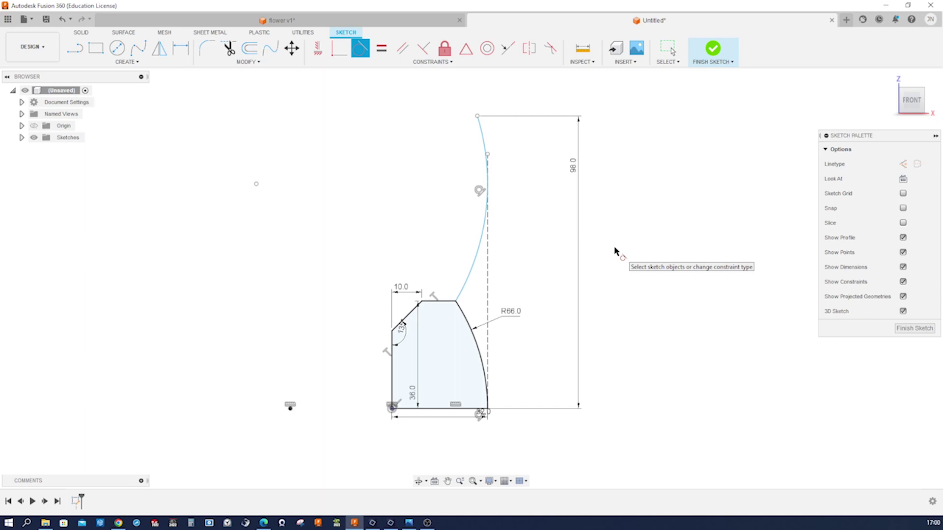
{"action": "key", "text": "Escape"}
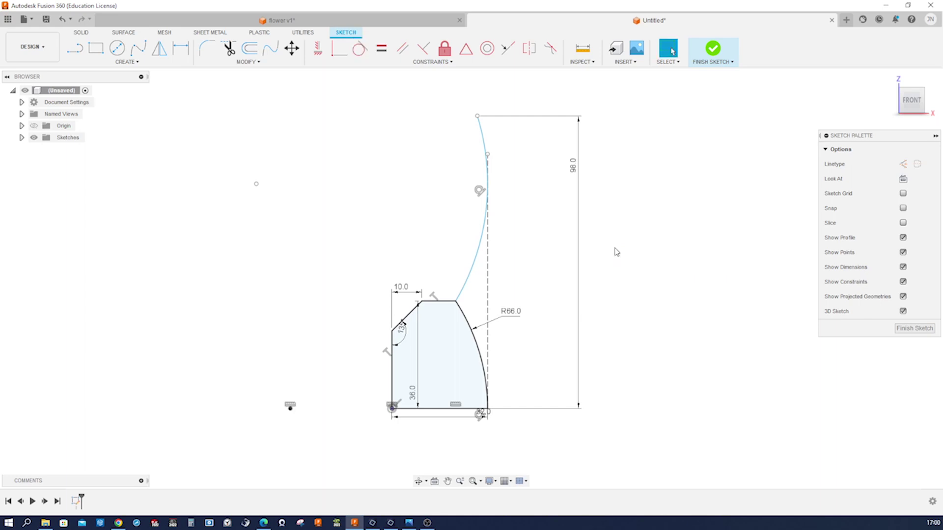
Dimension the upper arc's radius to 98.
{"action": "key", "text": "d"}
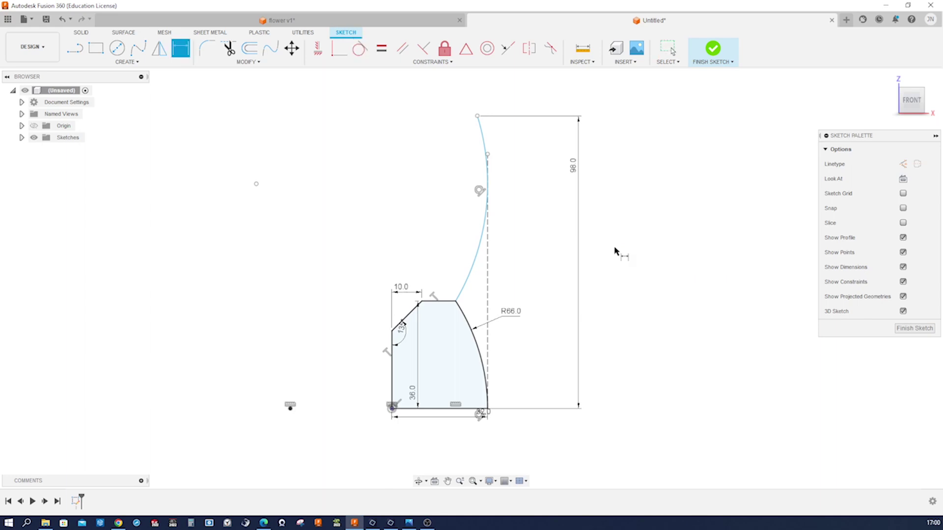
{"action": "left_click", "coordinate": [472, 275]}
{"action": "left_click", "coordinate": [514, 274]}
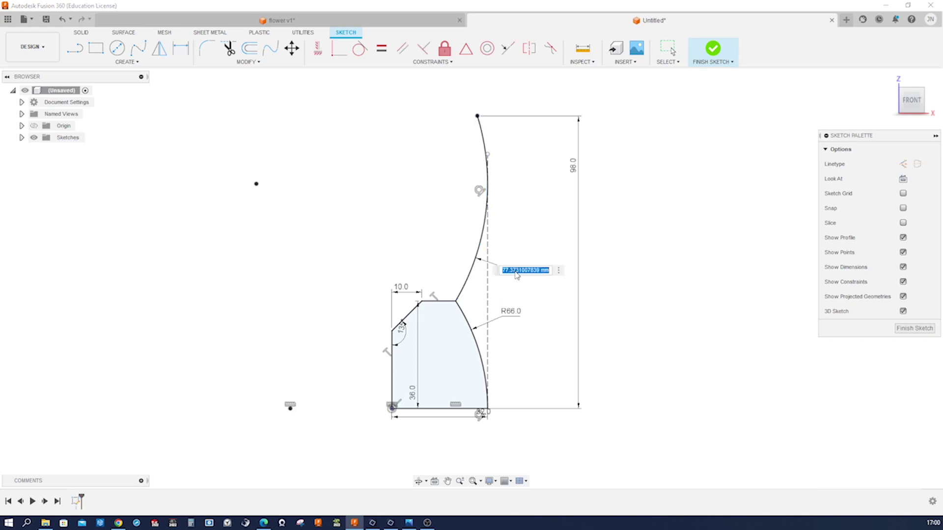
{"action": "type", "text": "98"}
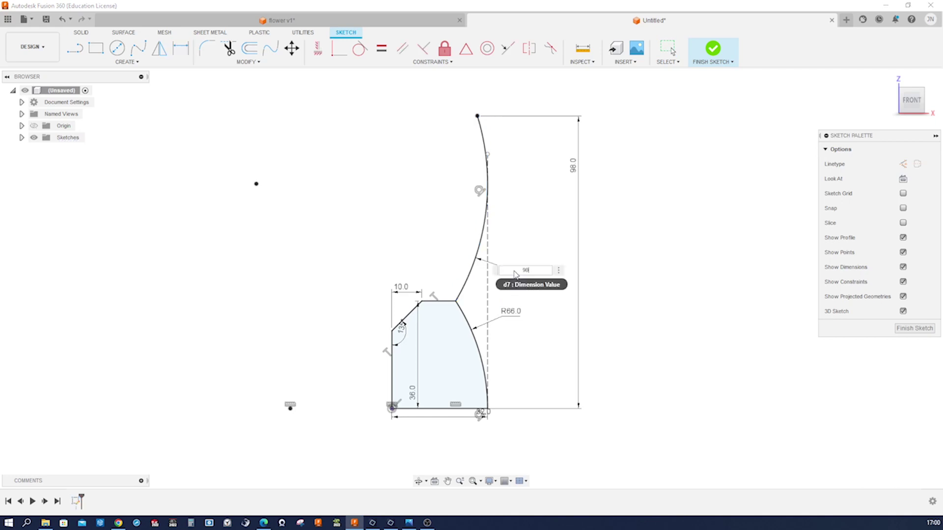
{"action": "key", "text": "Return"}
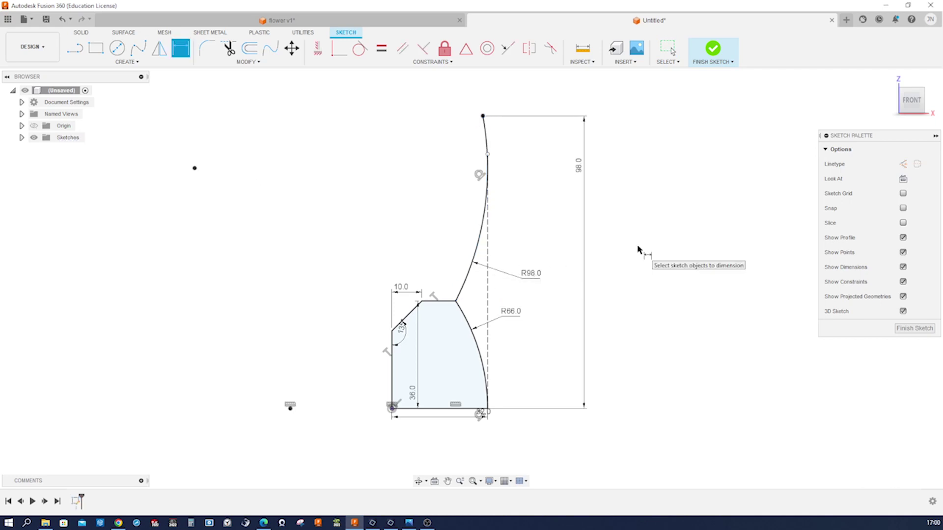
{"action": "key", "text": "Escape"}
{"action": "scroll", "coordinate": [571, 232], "scroll_direction": "up", "scroll_amount": 2}
Draw a three-point arc from the base profile's top-left corner up near the sketch top.
{"action": "key", "text": "s"}
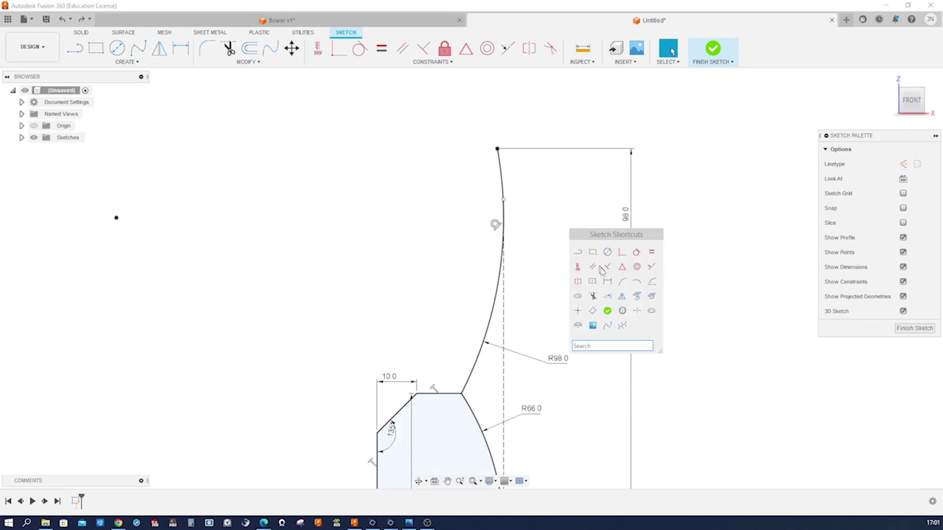
{"action": "left_click", "coordinate": [622, 282]}
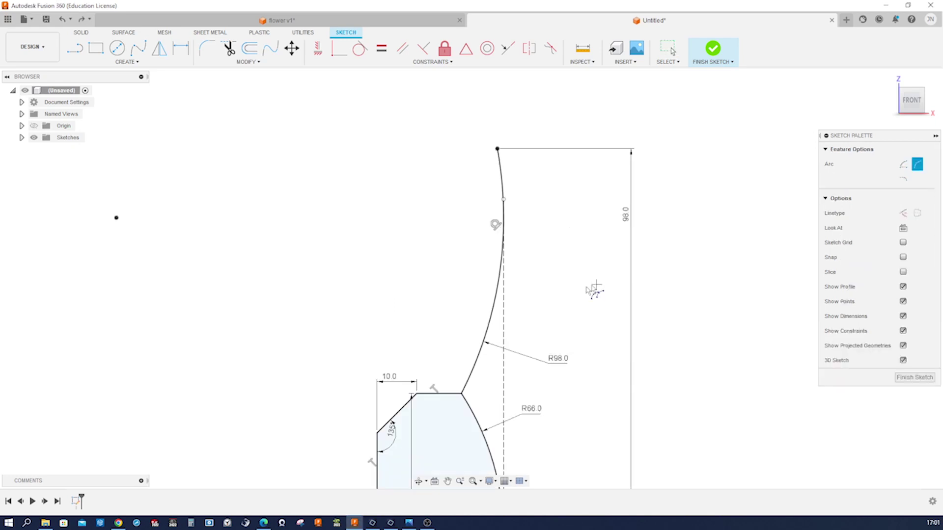
{"action": "left_click", "coordinate": [417, 394]}
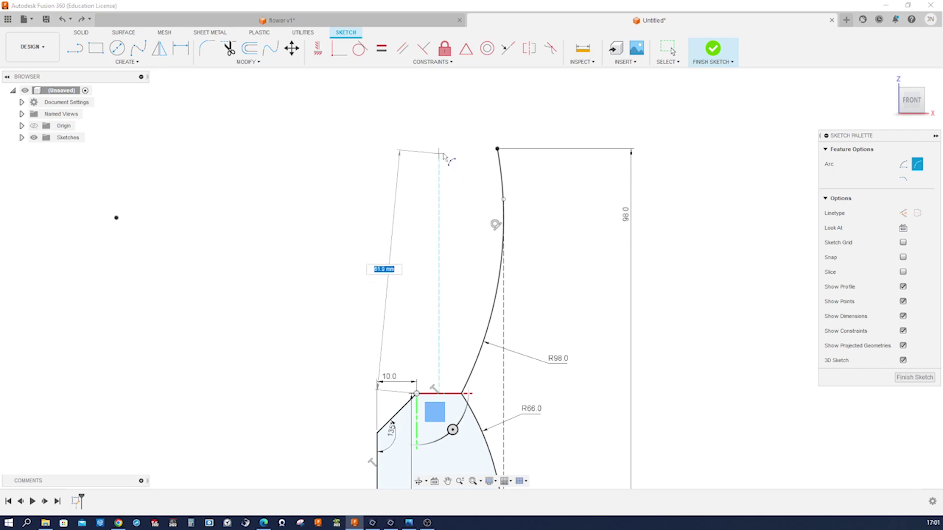
{"action": "left_click", "coordinate": [449, 149]}
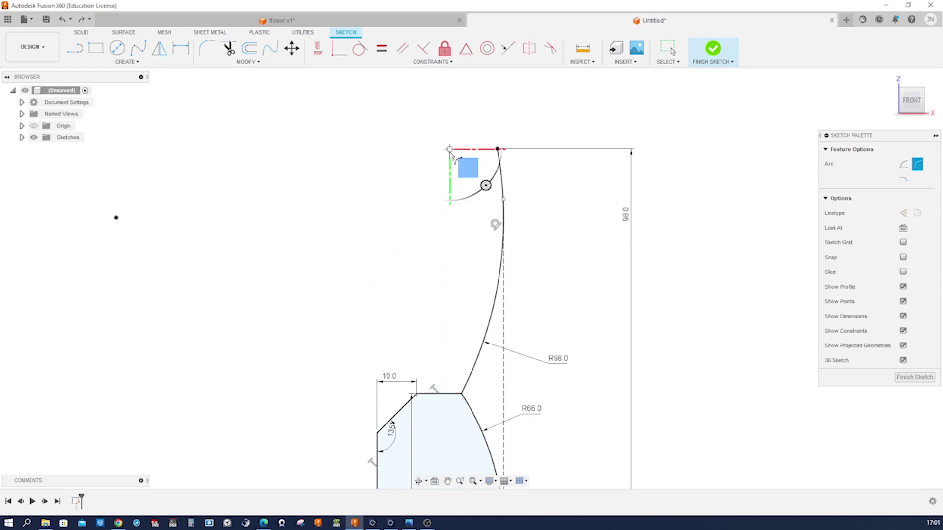
{"action": "left_click", "coordinate": [447, 187]}
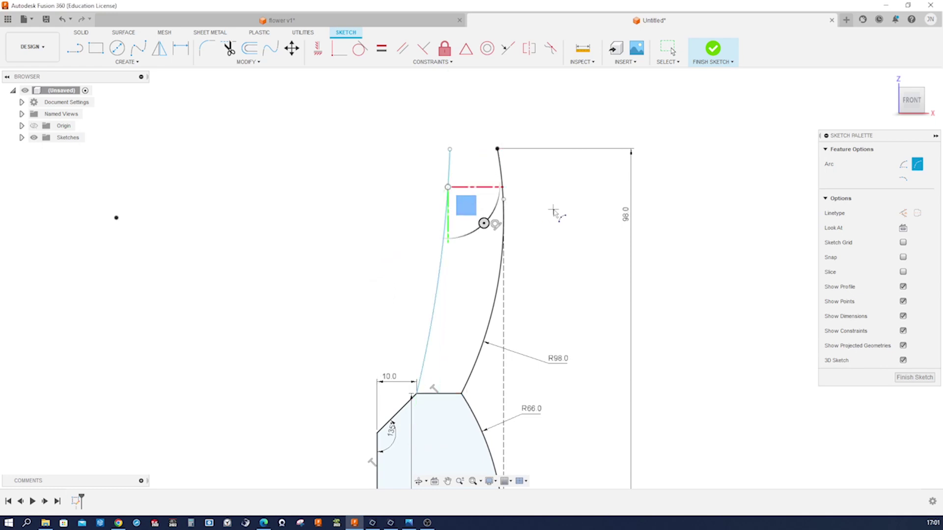
{"action": "key", "text": "Escape"}
Dimension the new arc's radius to 112.
{"action": "key", "text": "d"}
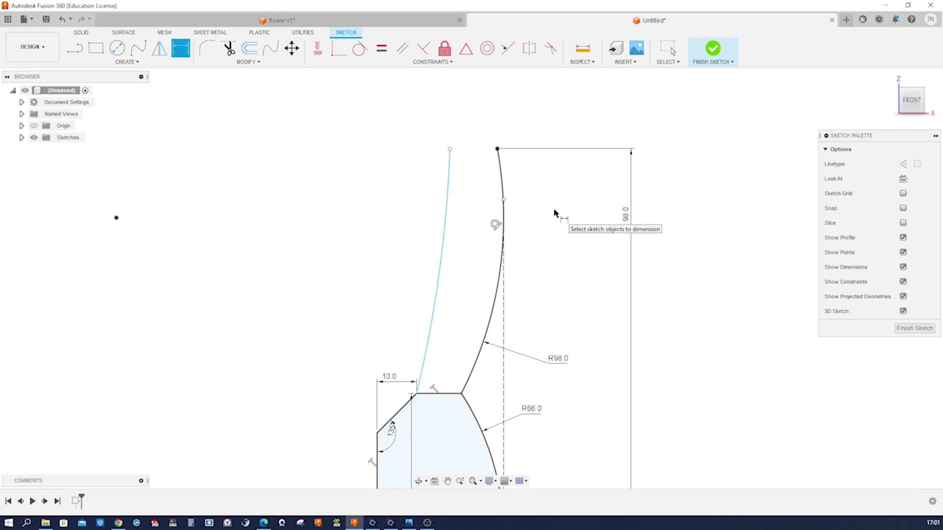
{"action": "left_click", "coordinate": [438, 296]}
{"action": "left_click", "coordinate": [460, 294]}
{"action": "type", "text": "112"}
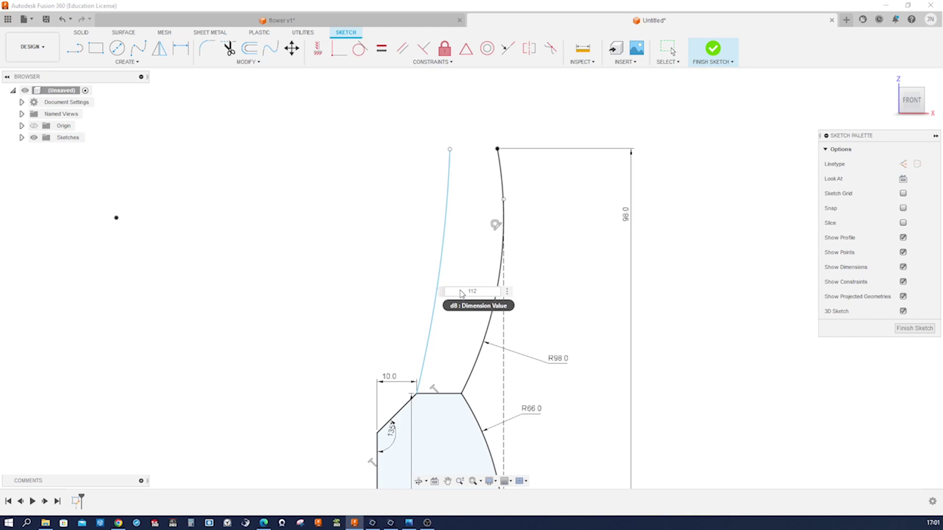
{"action": "key", "text": "Return"}
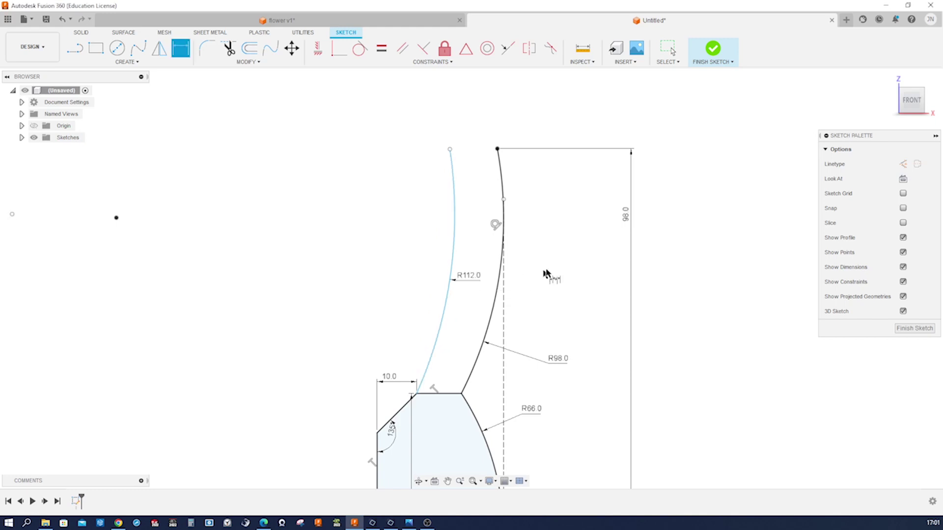
{"action": "key", "text": "Escape"}
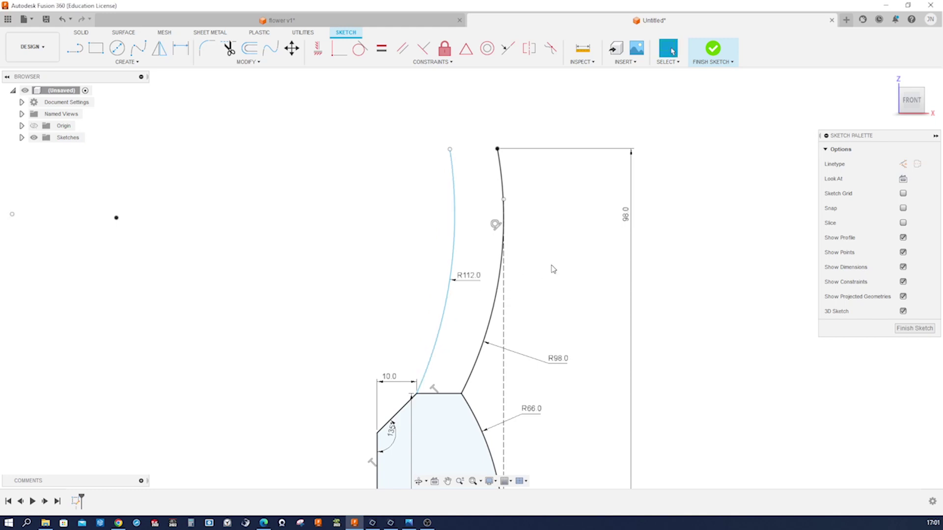
Draw a line joining both arcs' top ends to close the outline.
{"action": "key", "text": "s"}
{"action": "left_click", "coordinate": [560, 282]}
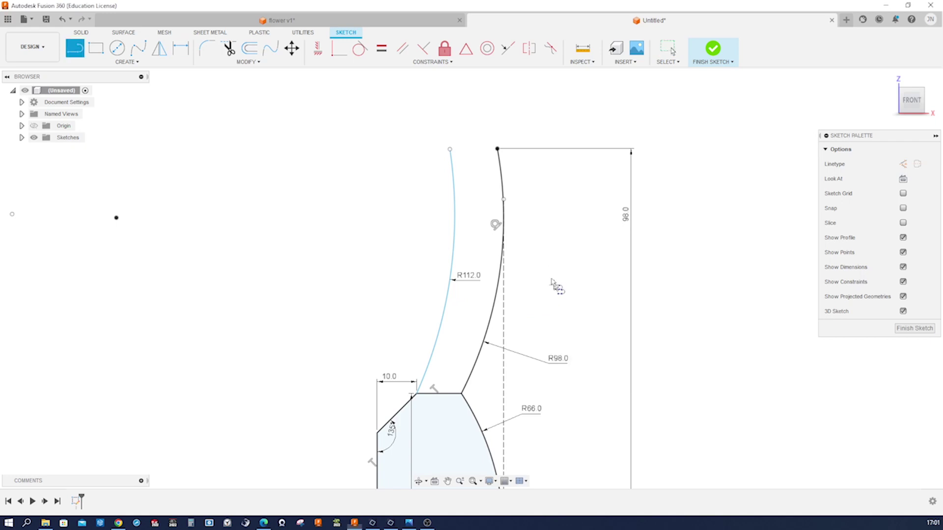
{"action": "left_click", "coordinate": [450, 149]}
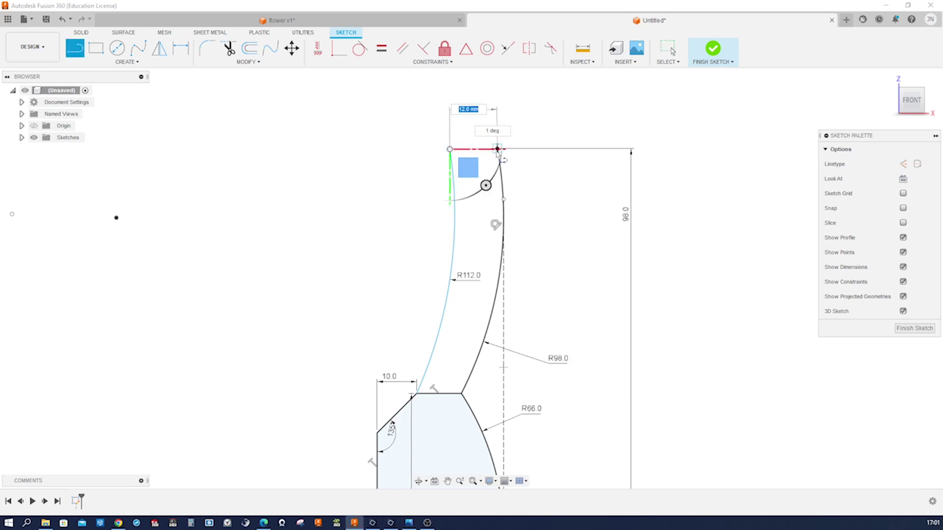
{"action": "left_click", "coordinate": [497, 148]}
{"action": "key", "text": "Escape"}
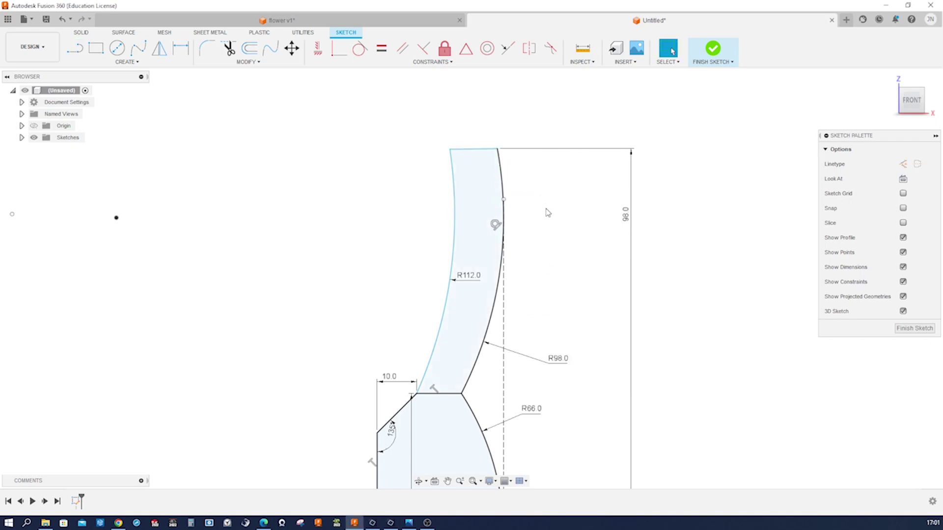
Dimension the top edge to 4 mm and move the R112.0 label aside.
{"action": "key", "text": "d"}
{"action": "left_click", "coordinate": [490, 149]}
{"action": "left_click", "coordinate": [486, 139]}
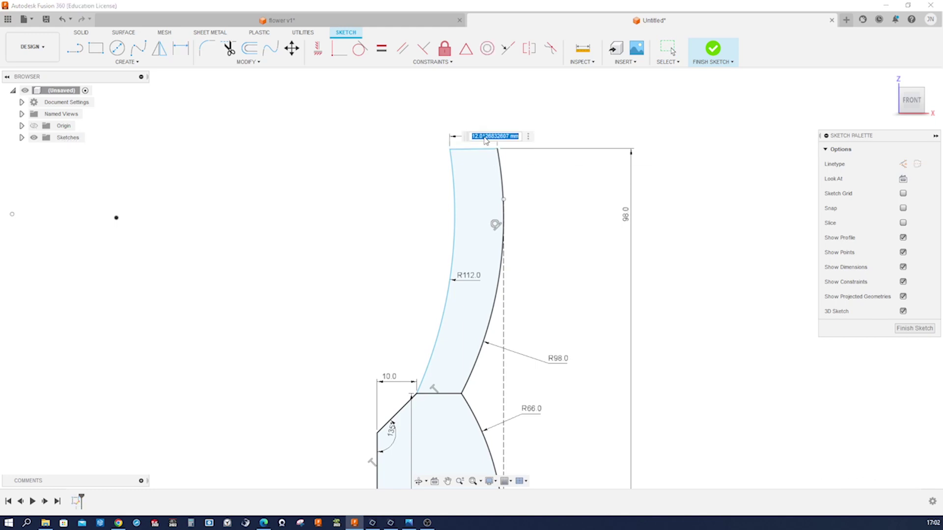
{"action": "type", "text": "4"}
{"action": "key", "text": "Return"}
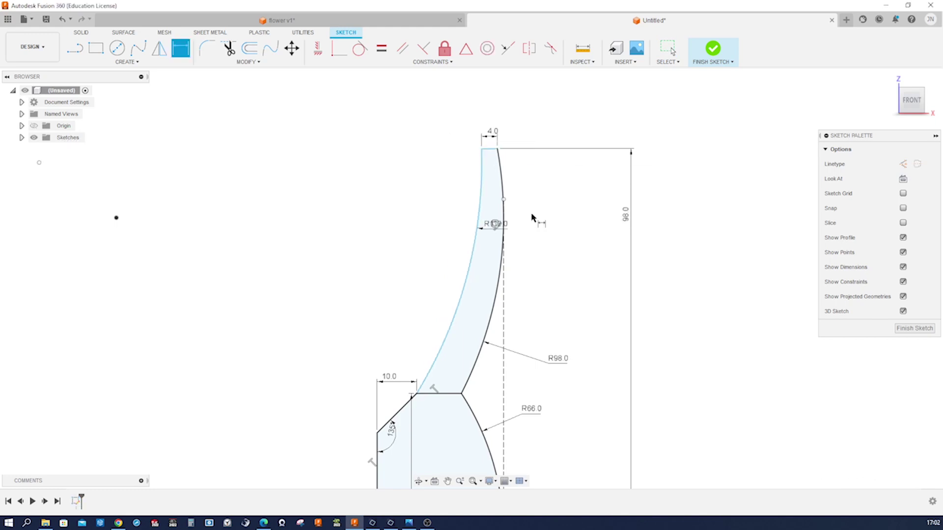
{"action": "key", "text": "Escape"}
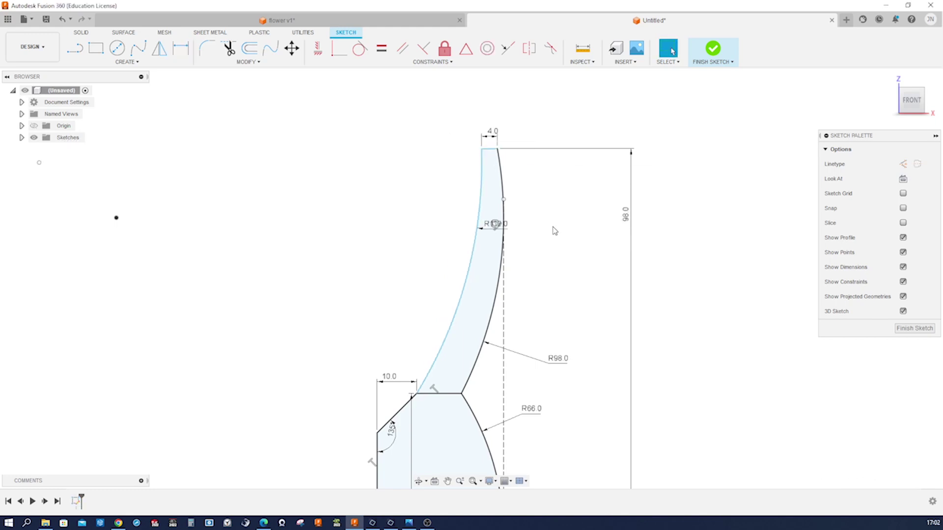
{"action": "scroll", "coordinate": [555, 231], "scroll_direction": "up", "scroll_amount": 4}
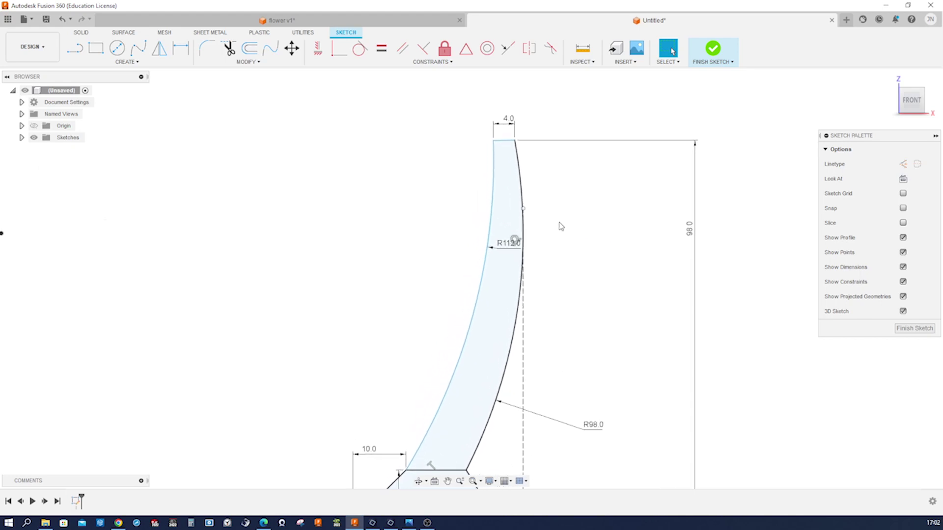
{"action": "left_click_drag", "start_coordinate": [526, 259], "coordinate": [589, 270]}
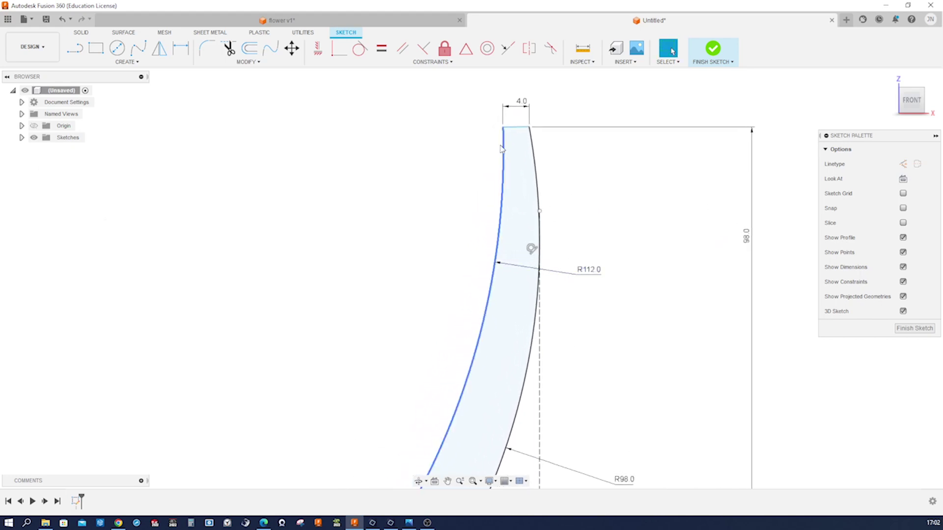
Make the top edge horizontal and finish the sketch.
{"action": "left_click_drag", "start_coordinate": [504, 129], "coordinate": [504, 134]}
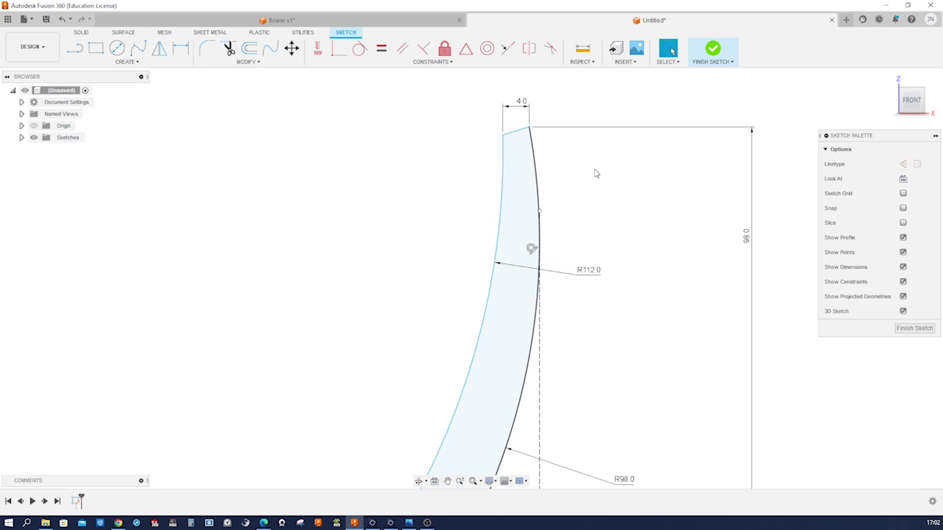
{"action": "key", "text": "s"}
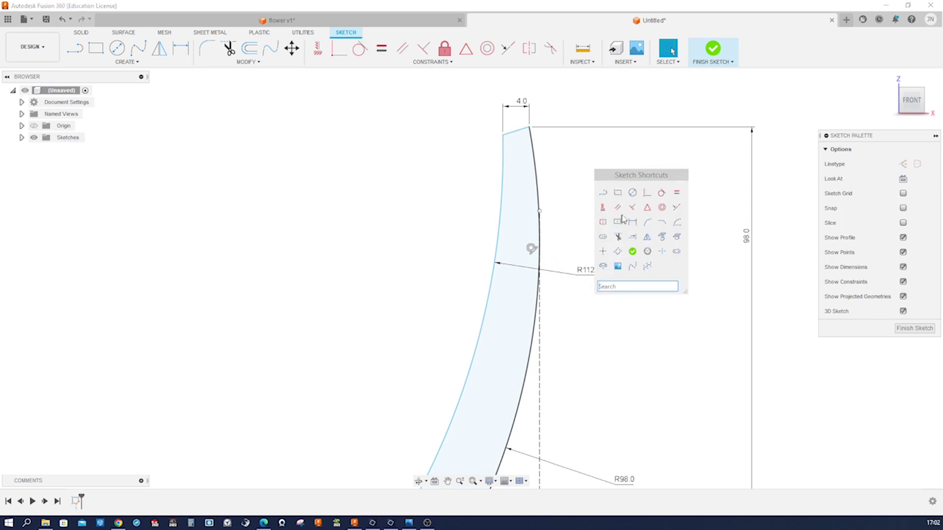
{"action": "left_click", "coordinate": [603, 208]}
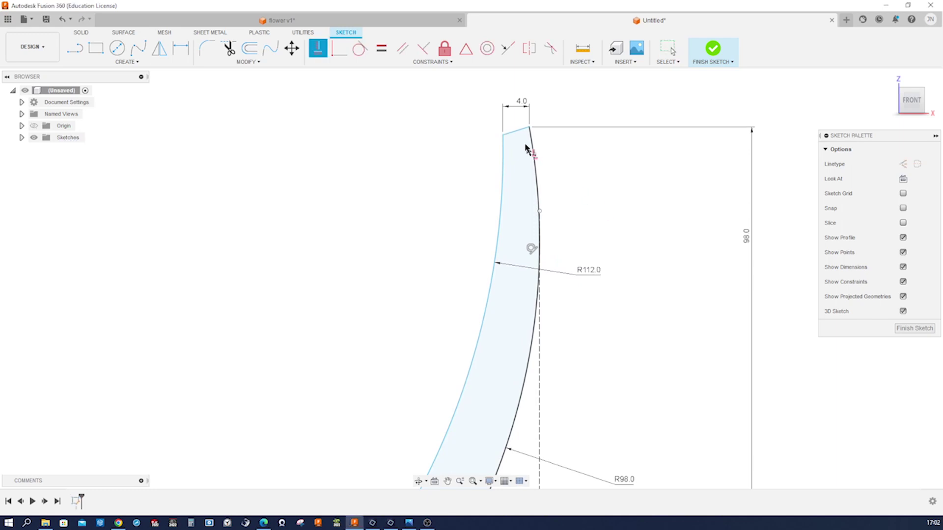
{"action": "left_click", "coordinate": [516, 133]}
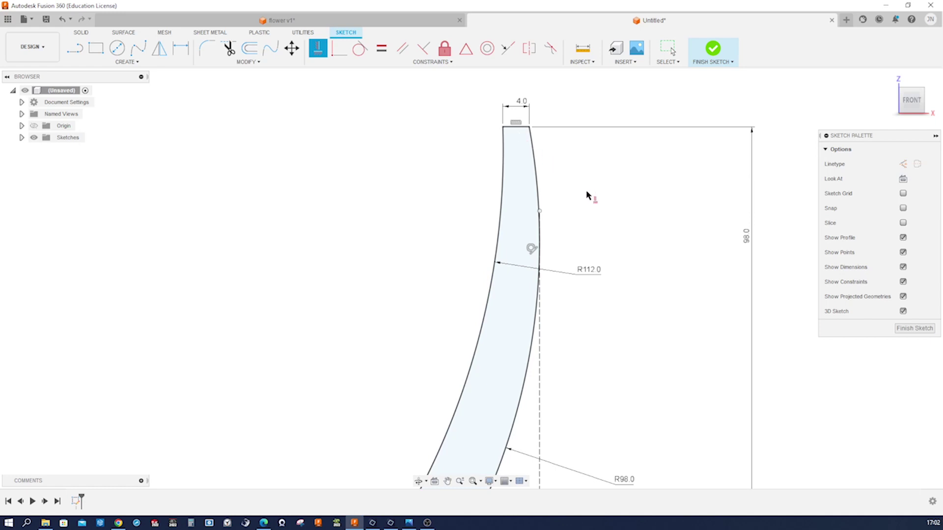
{"action": "scroll", "coordinate": [588, 196], "scroll_direction": "down", "scroll_amount": 5}
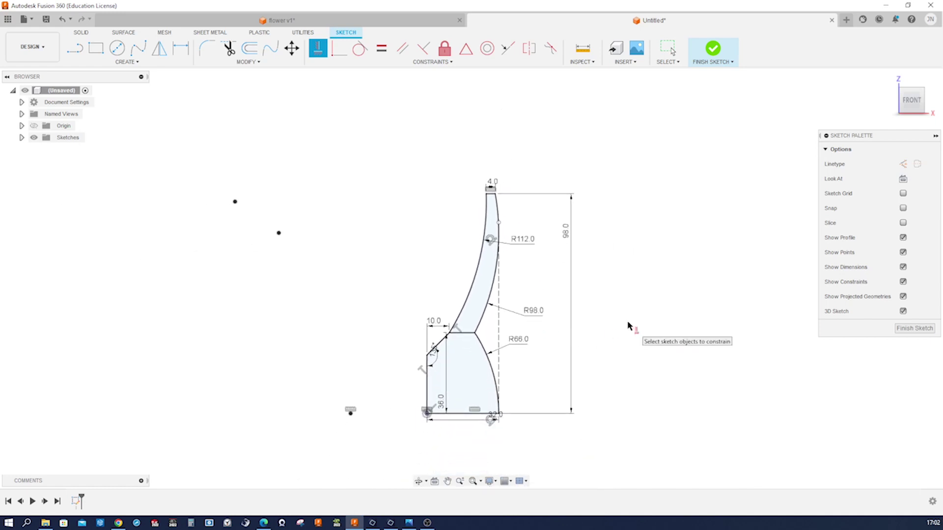
{"action": "left_click", "coordinate": [908, 329]}
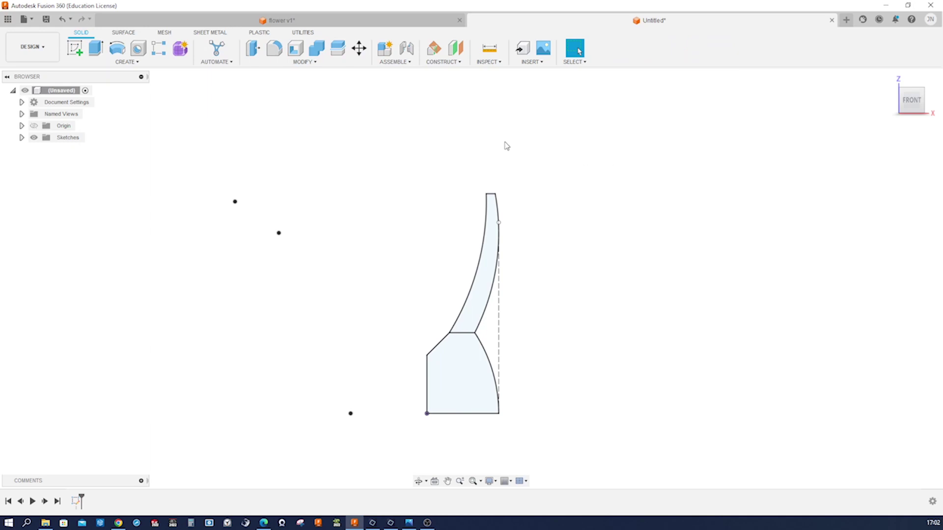
Revolve the lower profile 360° about its bottom line into a new body.
{"action": "left_click", "coordinate": [118, 49]}
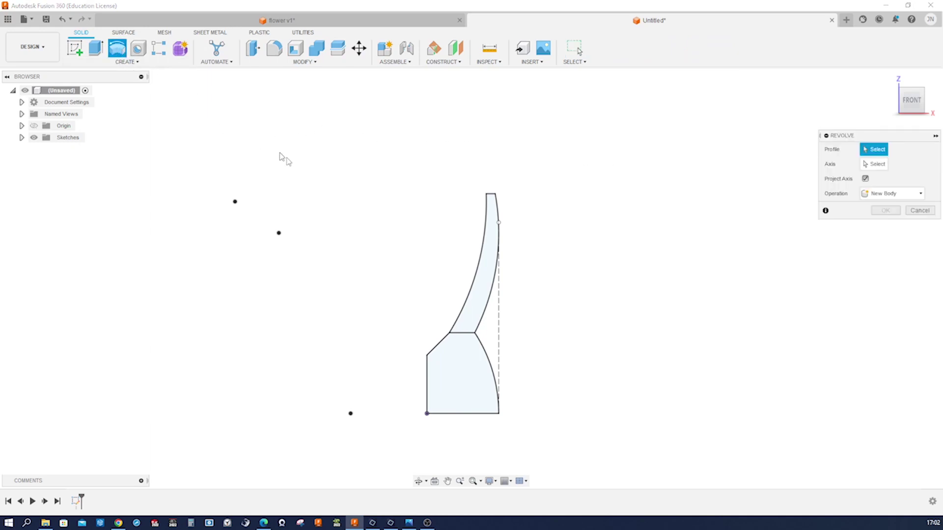
{"action": "left_click", "coordinate": [452, 363]}
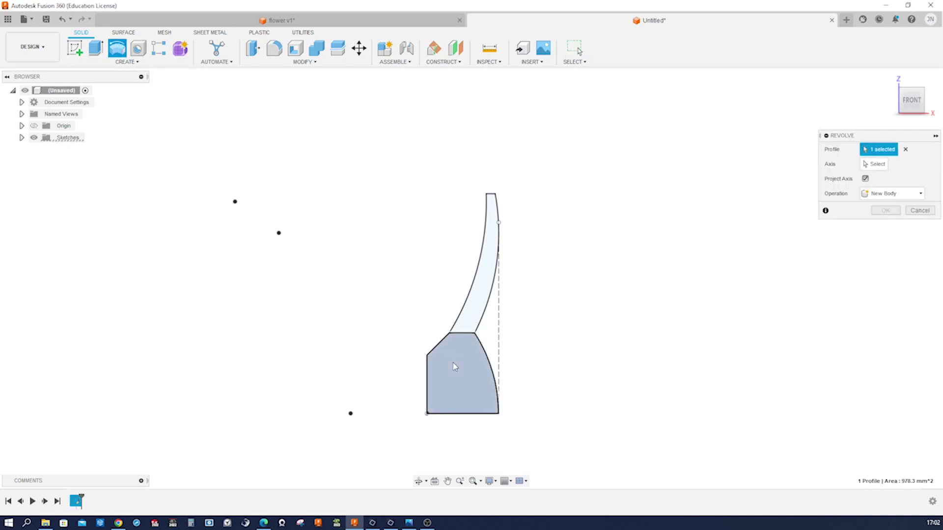
{"action": "left_click", "coordinate": [874, 164]}
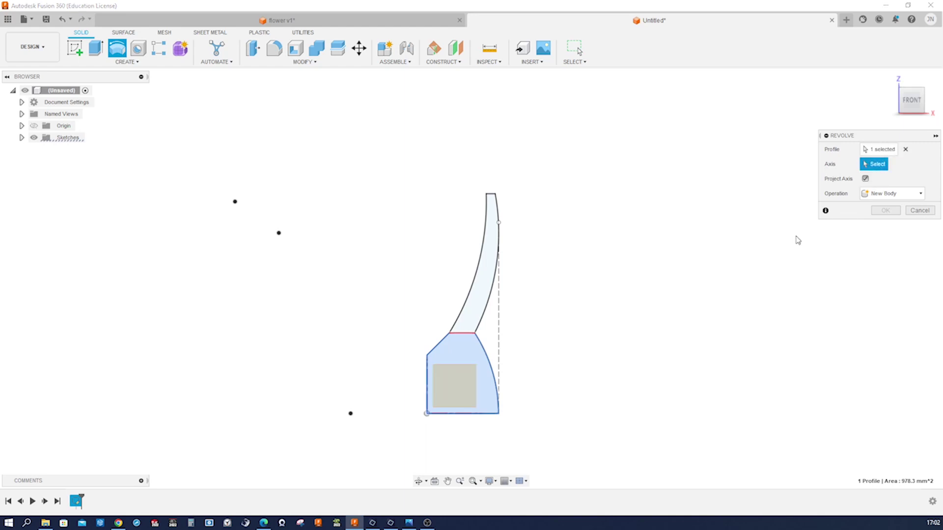
{"action": "left_click", "coordinate": [489, 414]}
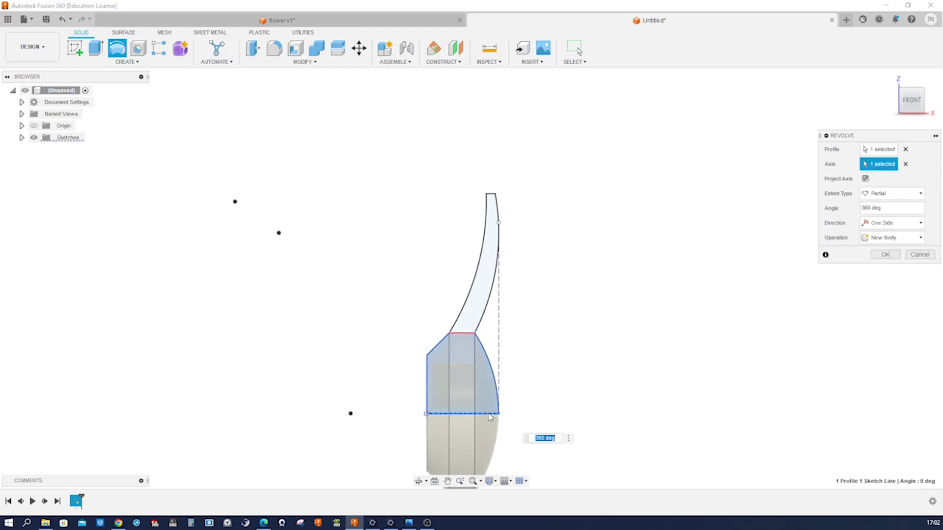
{"action": "left_click", "coordinate": [886, 254]}
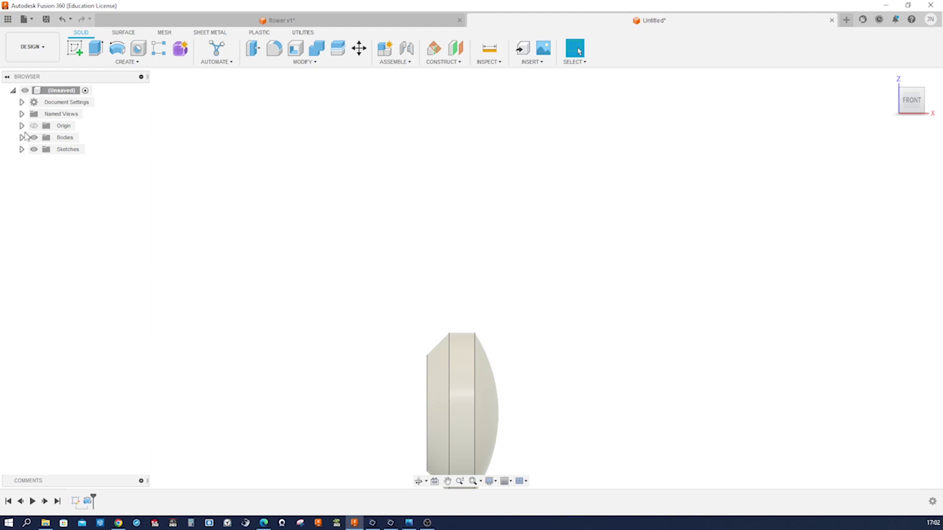
Show Sketch1 again and revolve the curved upper profile 360° about the bottom line as a new body.
{"action": "left_click", "coordinate": [22, 150]}
{"action": "left_click", "coordinate": [43, 161]}
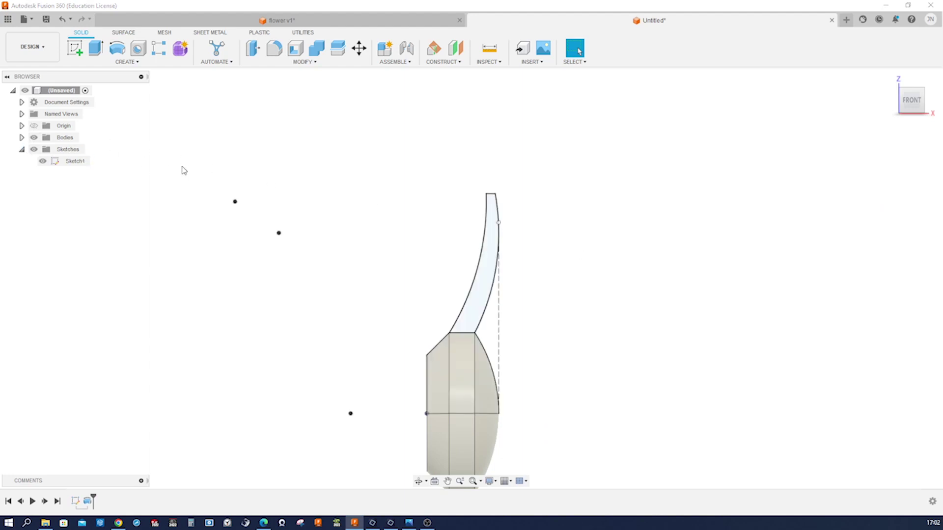
{"action": "left_click", "coordinate": [117, 48]}
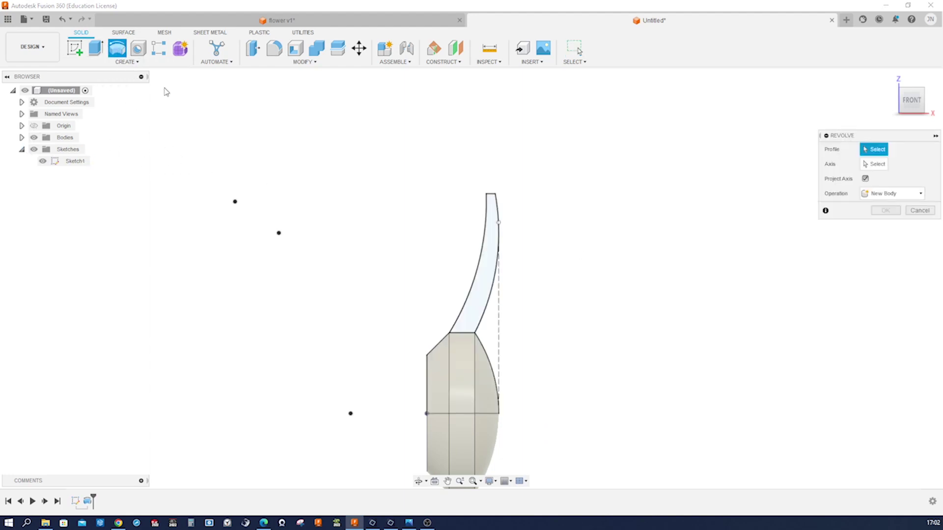
{"action": "left_click", "coordinate": [483, 293]}
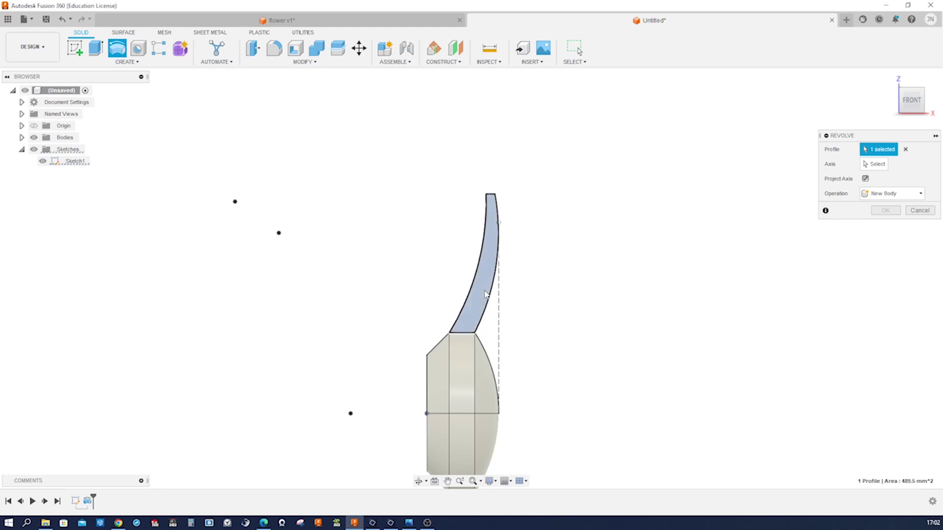
{"action": "left_click", "coordinate": [921, 195]}
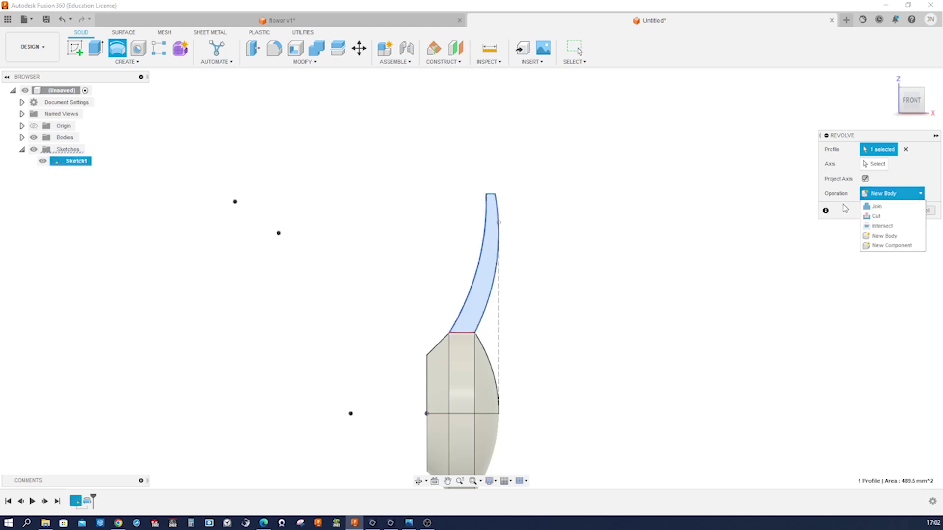
{"action": "left_click", "coordinate": [875, 164]}
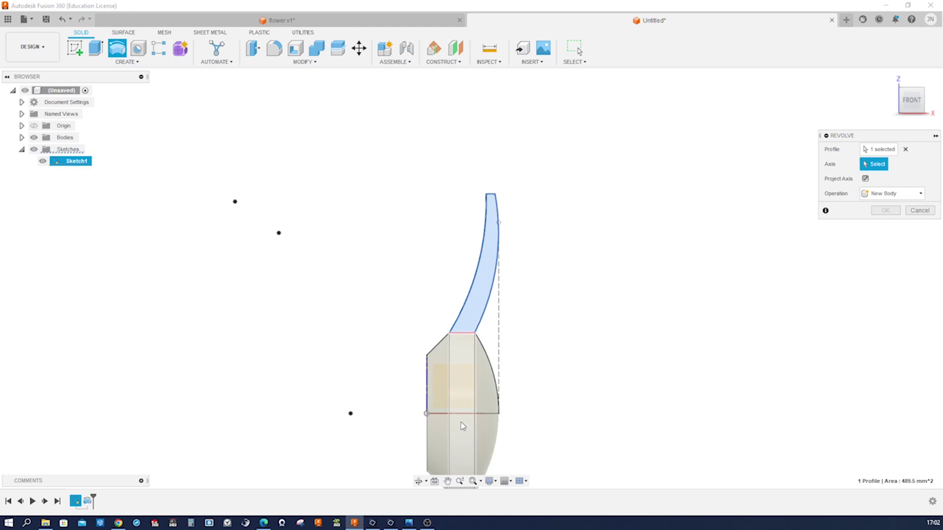
{"action": "left_click", "coordinate": [492, 414]}
{"action": "left_click", "coordinate": [914, 237]}
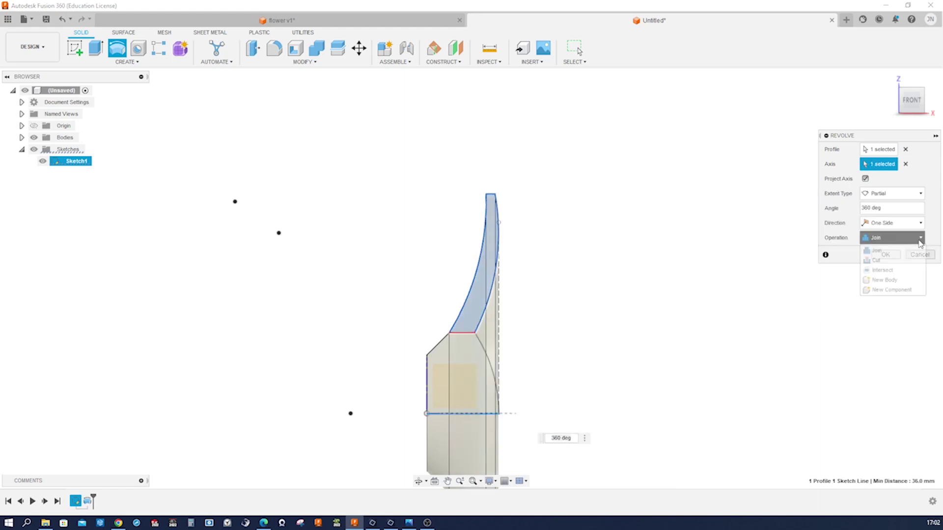
{"action": "left_click", "coordinate": [889, 282]}
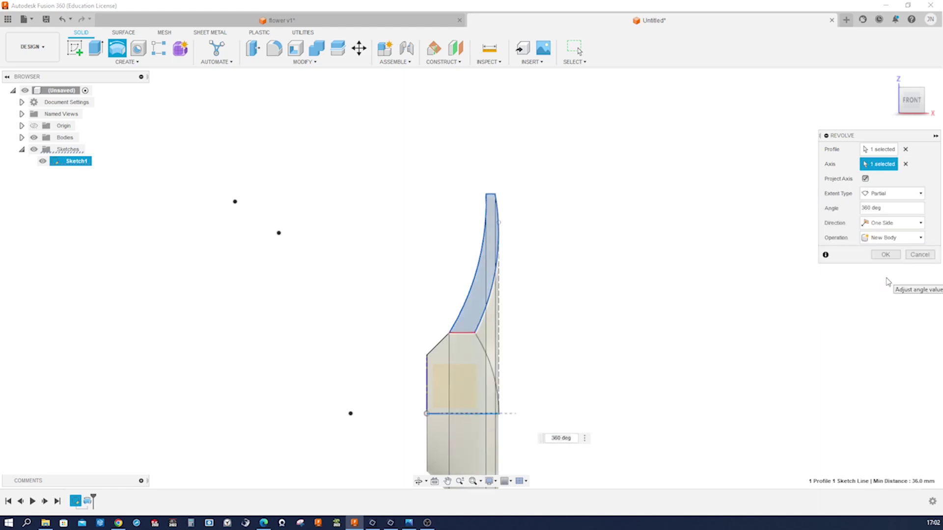
{"action": "left_click", "coordinate": [885, 255]}
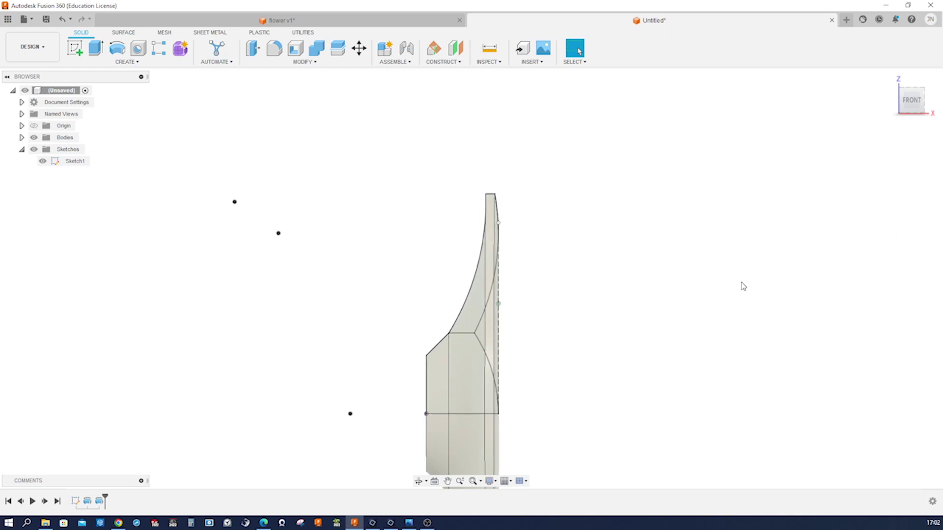
{"action": "key", "text": "F6"}
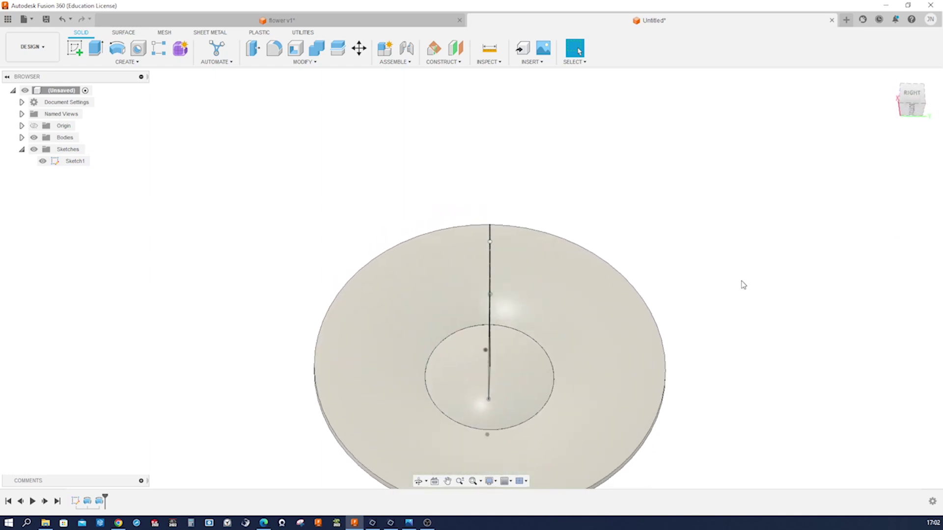
Hide and re-show Body1 and Body2 in the Browser to inspect the revolved bowl's hole.
{"action": "left_click", "coordinate": [22, 138]}
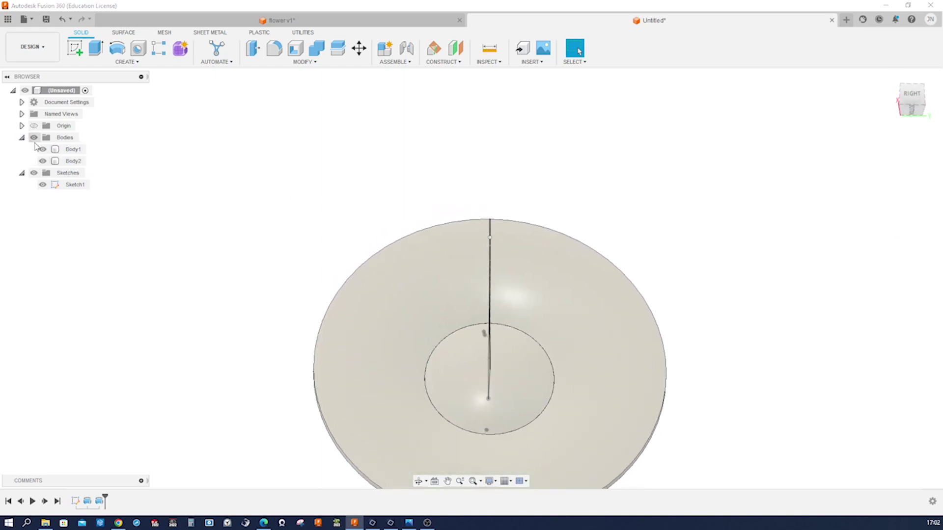
{"action": "left_click", "coordinate": [43, 149]}
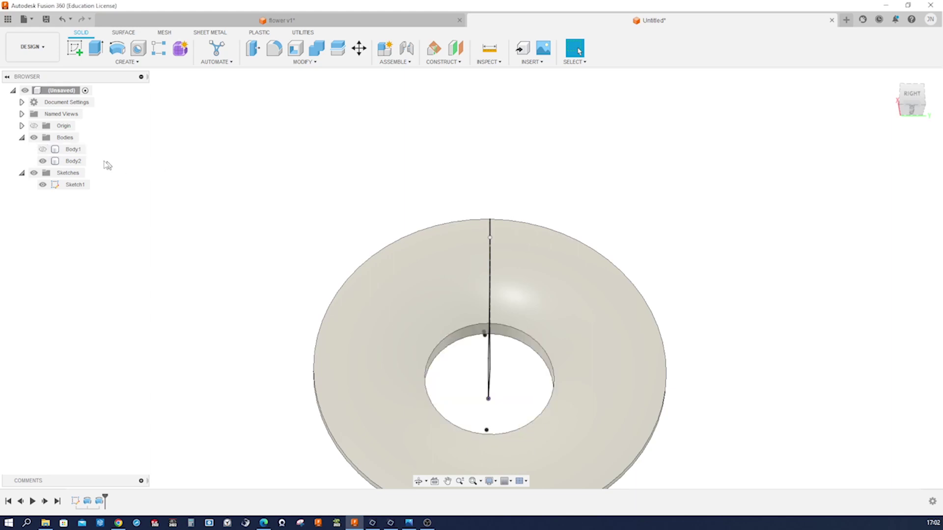
{"action": "left_click", "coordinate": [43, 162]}
{"action": "left_click", "coordinate": [43, 162]}
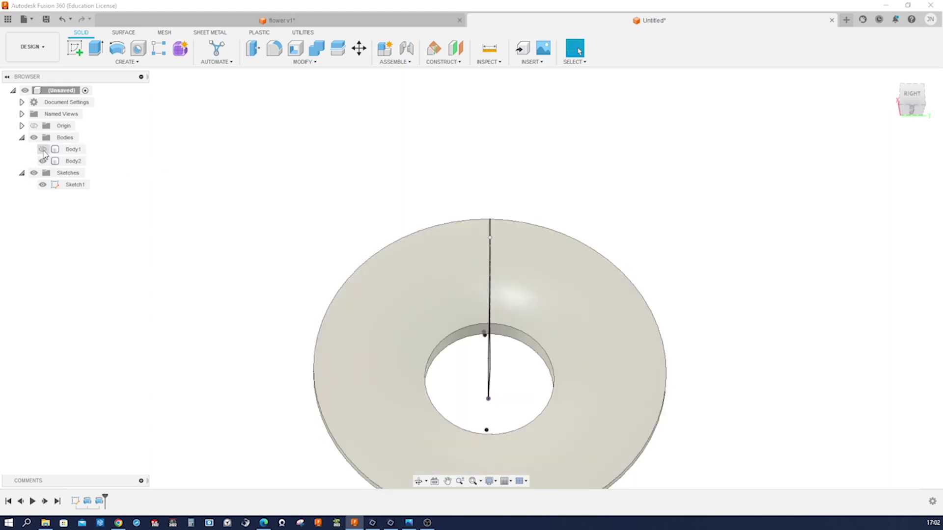
{"action": "left_click", "coordinate": [43, 149]}
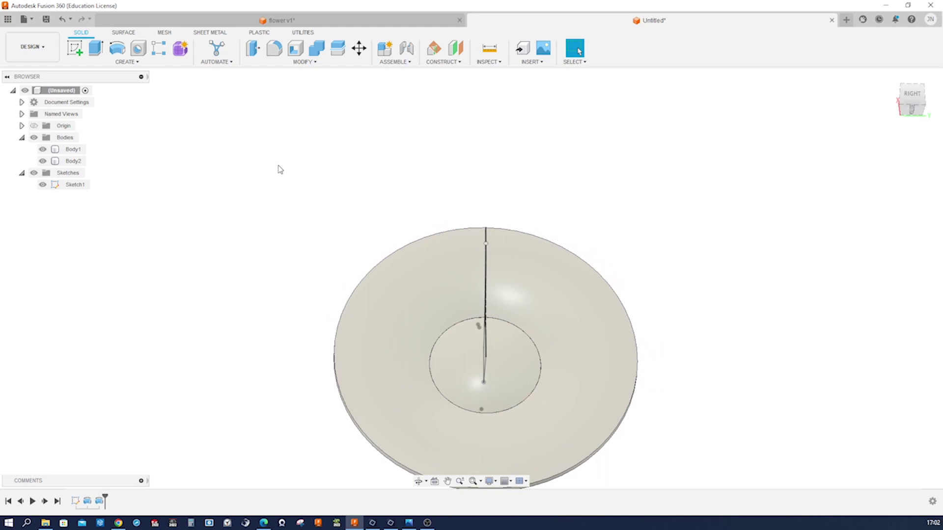
Start a new sketch, Sketch2, on the revolved bowl's inner face.
{"action": "key", "text": "s"}
{"action": "left_click", "coordinate": [316, 187]}
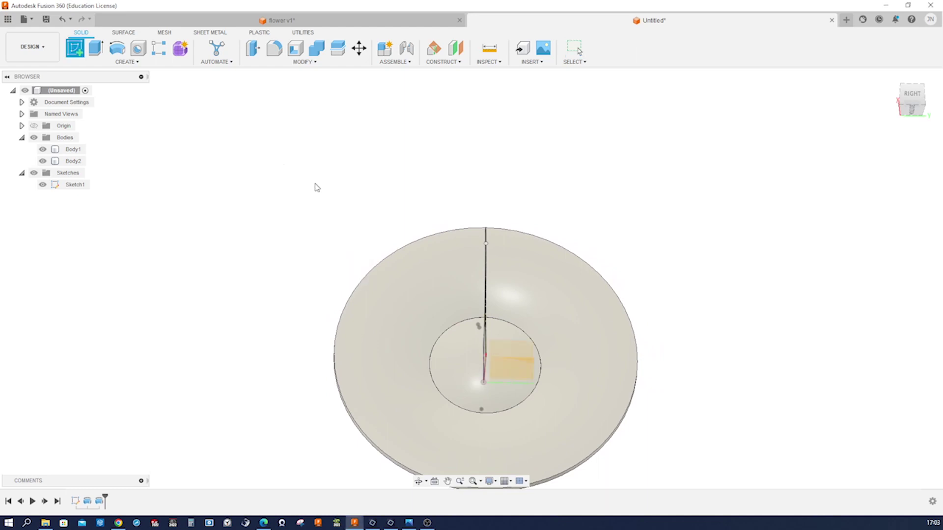
{"action": "left_click", "coordinate": [618, 304]}
{"action": "middle_click_drag", "start_coordinate": [617, 309], "coordinate": [533, 346], "text": "shift"}
{"action": "left_click", "coordinate": [528, 352]}
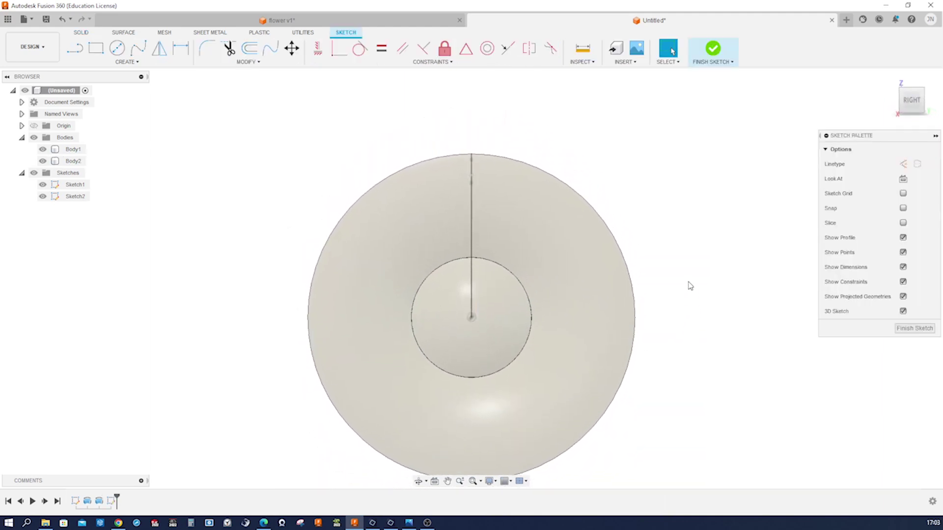
Project the outer circular edge and ring face into Sketch2, then hide both bodies.
{"action": "key", "text": "p"}
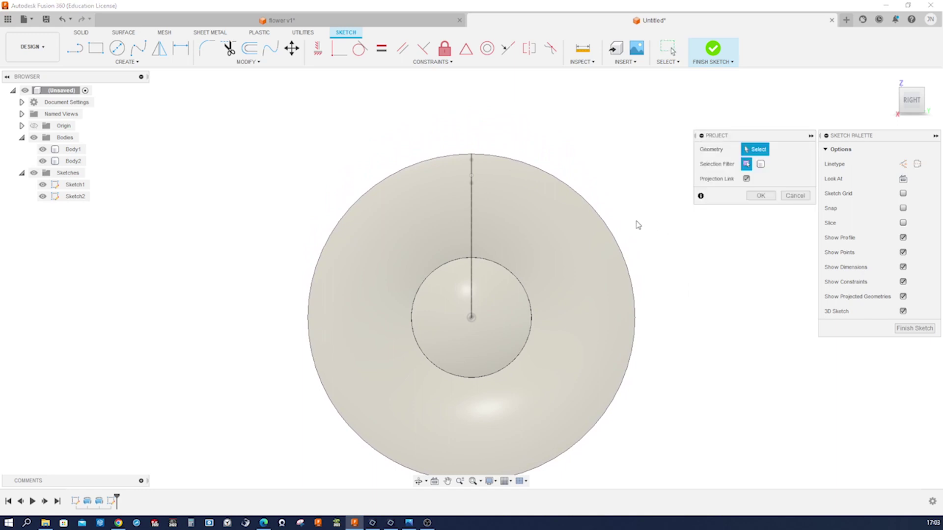
{"action": "left_click", "coordinate": [610, 226]}
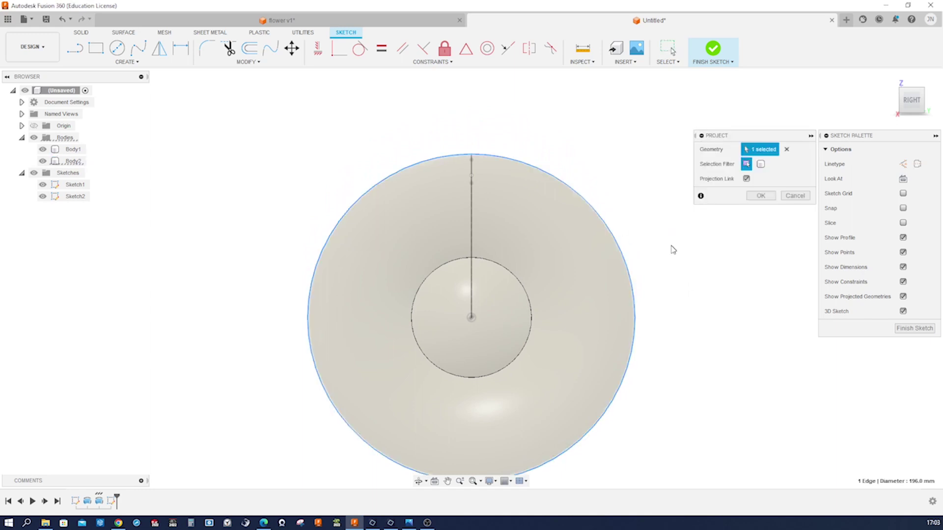
{"action": "left_click", "coordinate": [528, 297]}
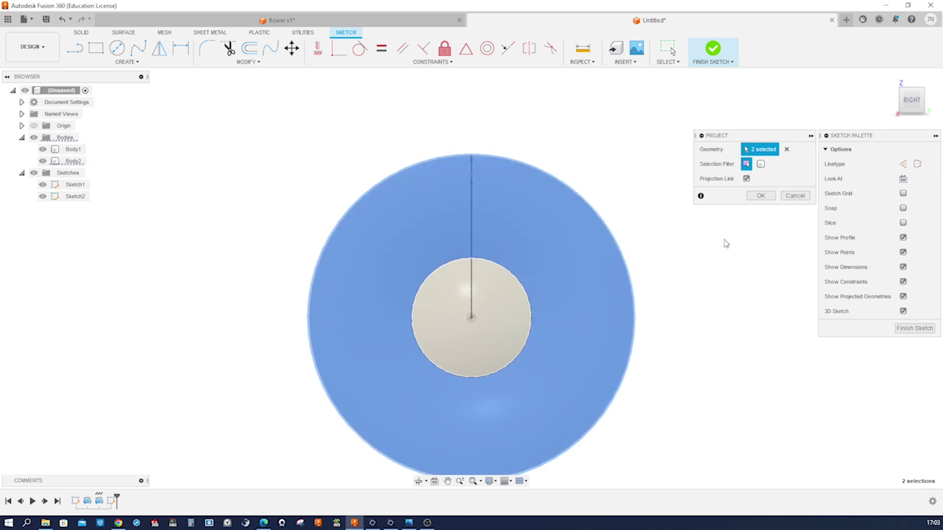
{"action": "left_click", "coordinate": [760, 196]}
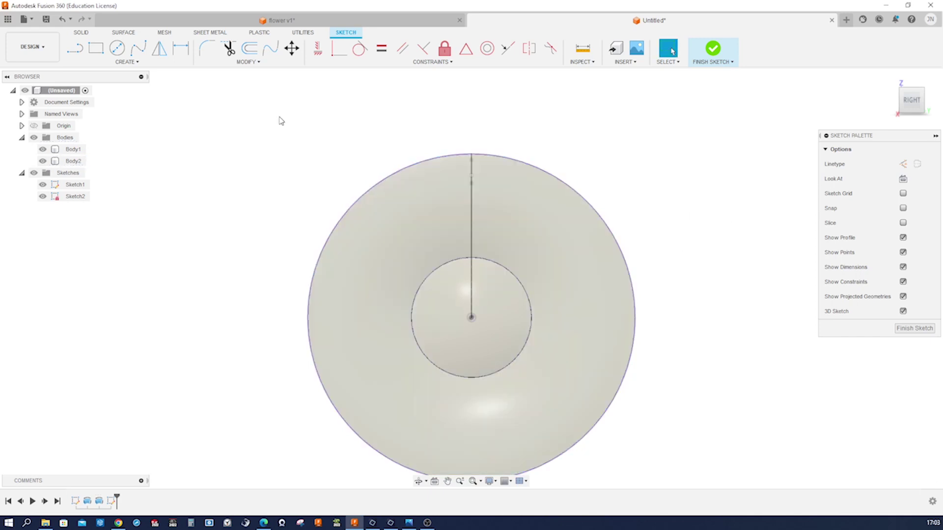
{"action": "left_click", "coordinate": [43, 161]}
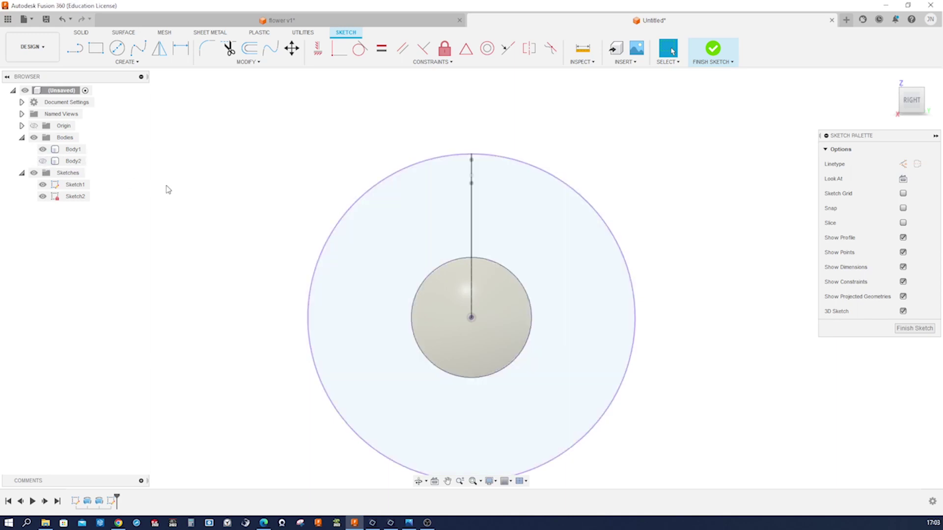
{"action": "left_click", "coordinate": [43, 149]}
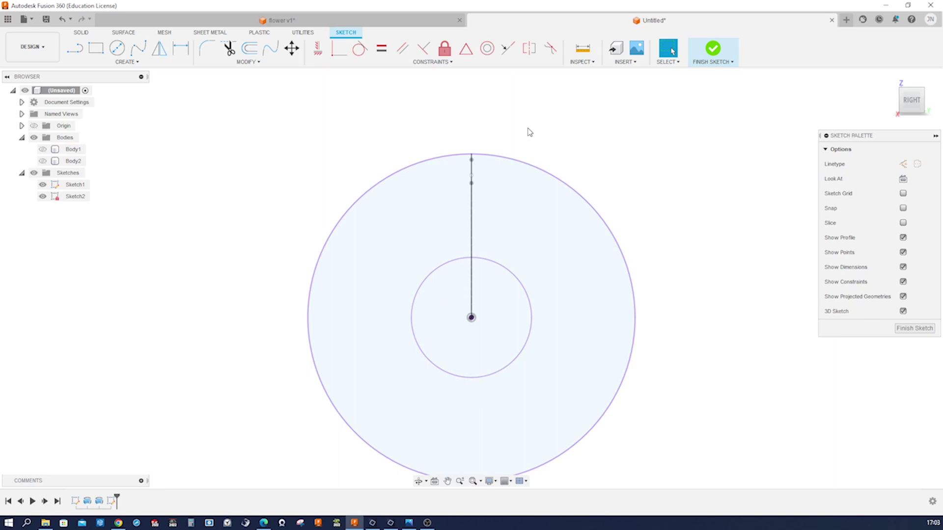
Draw a line from the circle centre up-left to the inner circle.
{"action": "key", "text": "l"}
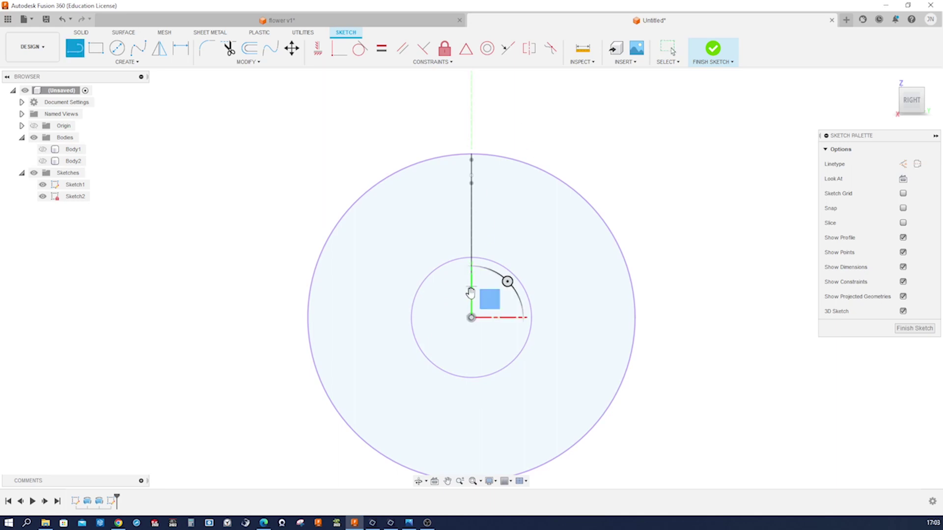
{"action": "left_click", "coordinate": [471, 318]}
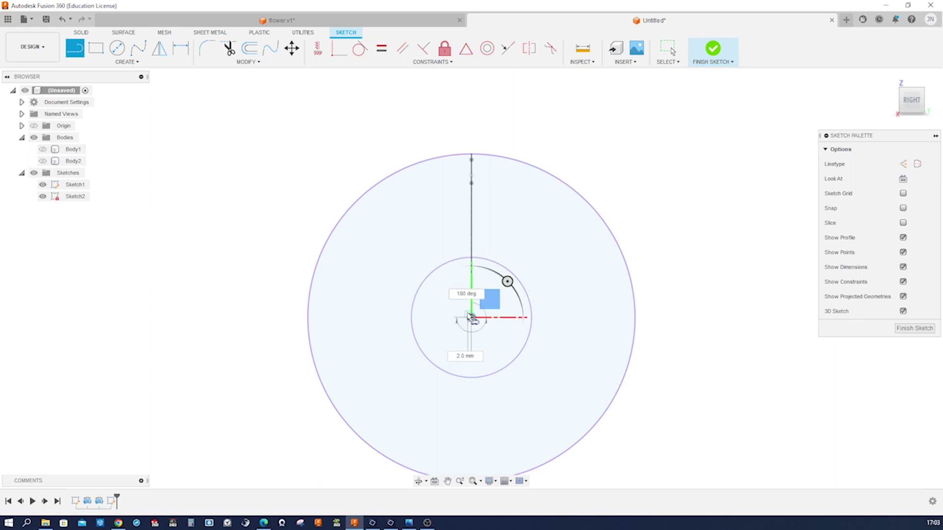
{"action": "left_click", "coordinate": [434, 271]}
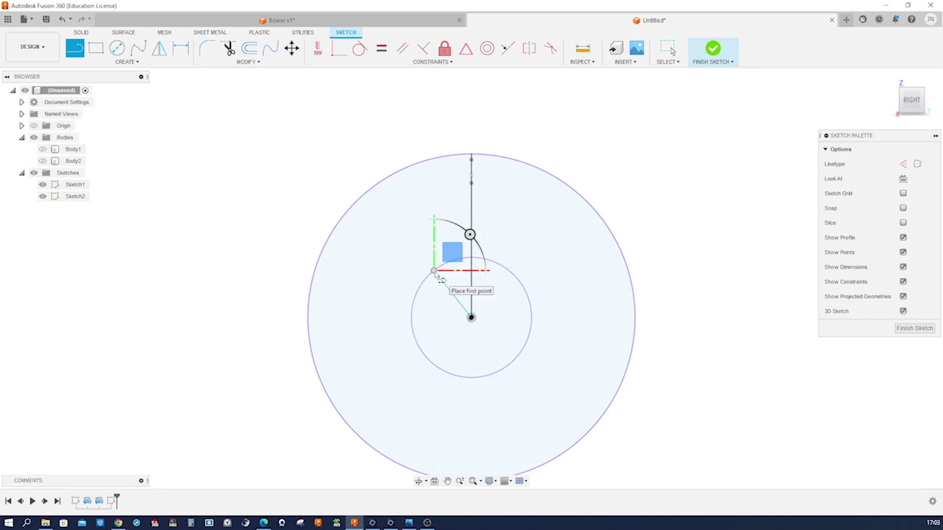
{"action": "key", "text": "Escape"}
{"action": "key", "text": "d"}
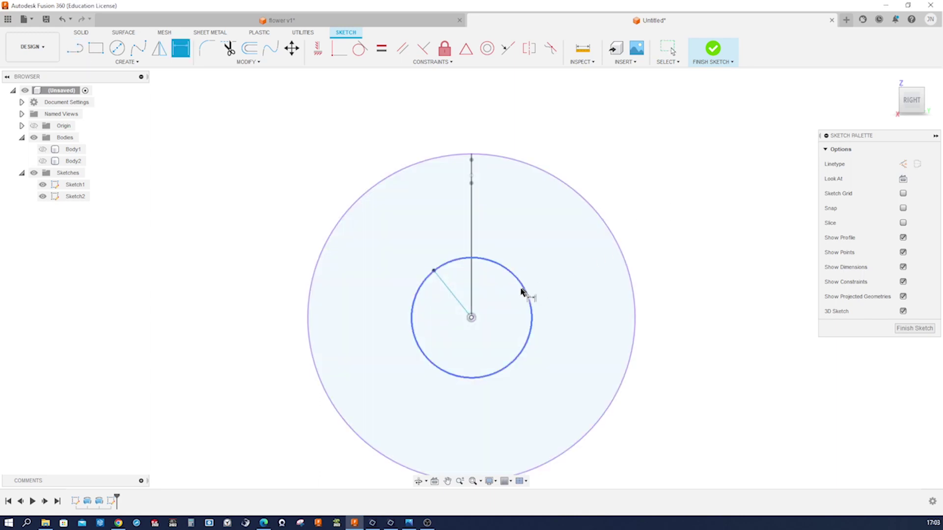
{"action": "key", "text": "Escape"}
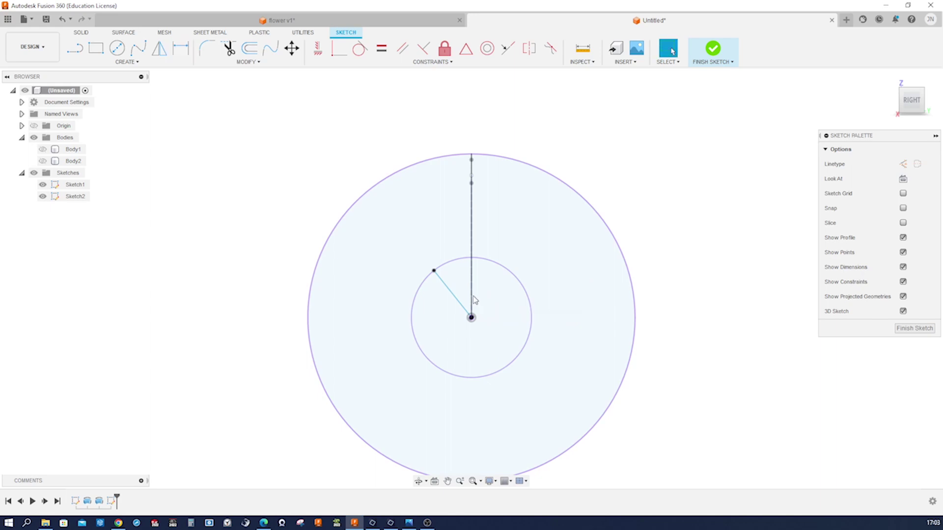
Project the vertical line and dimension the radial line at 36° from it.
{"action": "key", "text": "p"}
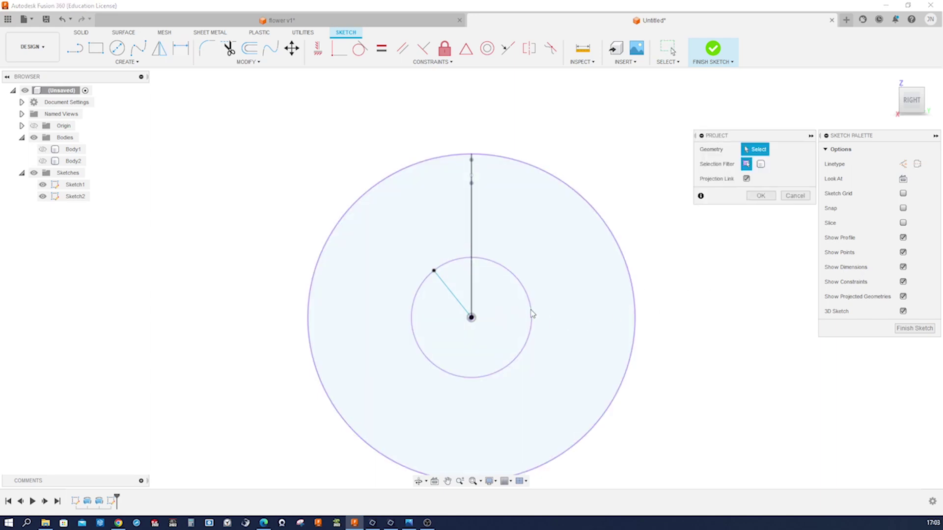
{"action": "left_click", "coordinate": [472, 294]}
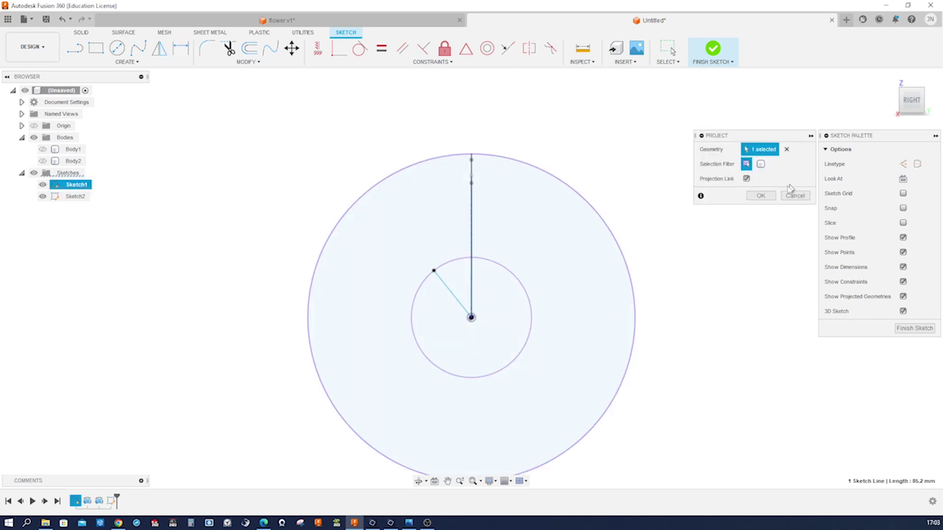
{"action": "left_click", "coordinate": [764, 197]}
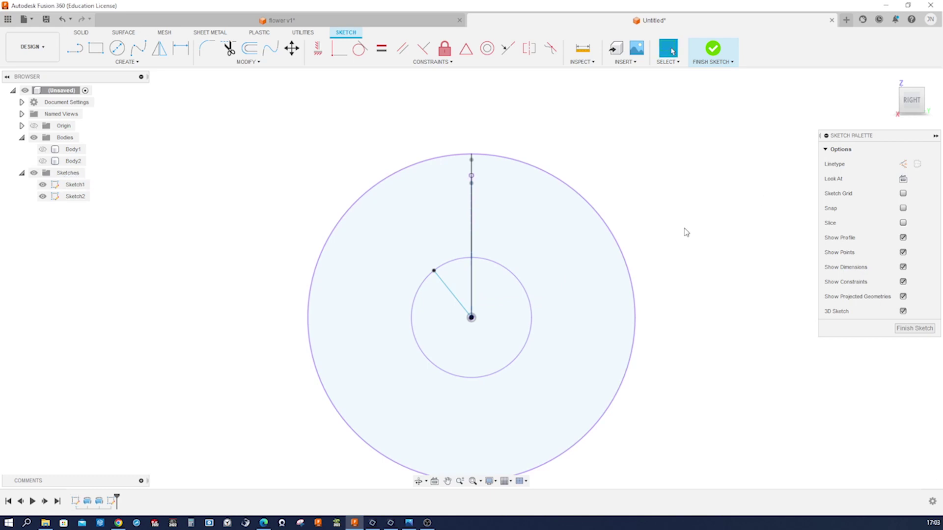
{"action": "key", "text": "d"}
{"action": "left_click", "coordinate": [472, 296]}
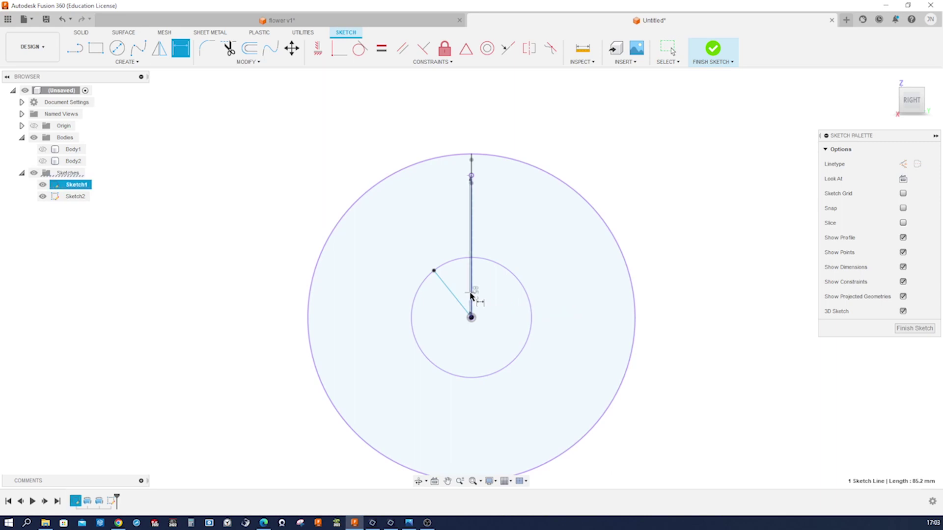
{"action": "left_click", "coordinate": [447, 287]}
{"action": "left_click", "coordinate": [458, 290]}
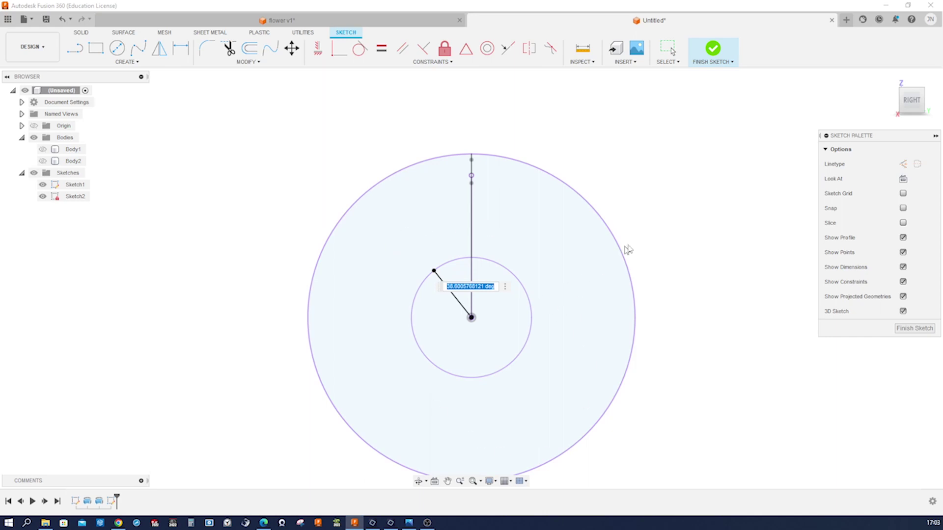
{"action": "type", "text": "36"}
{"action": "key", "text": "Return"}
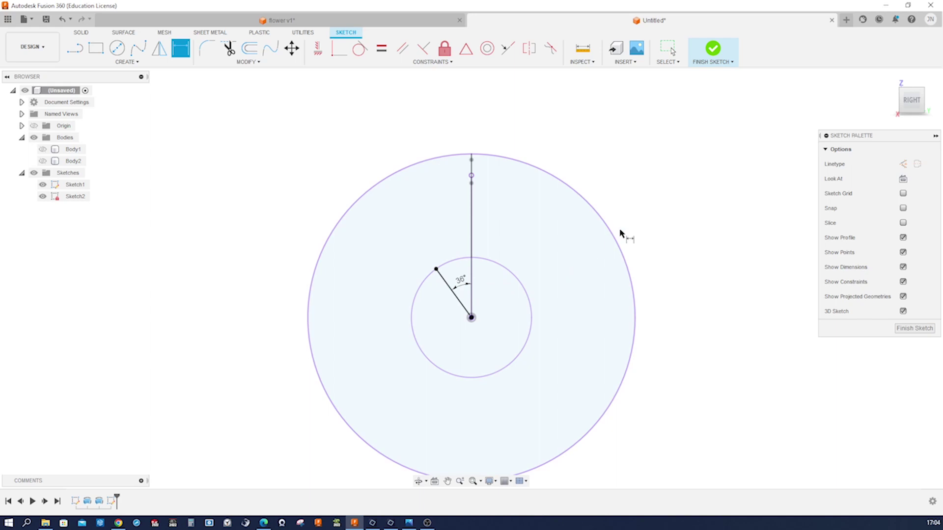
{"action": "key", "text": "Escape"}
Make the radial line construction geometry and draw a three-point arc from the vertical line's top to its outer end.
{"action": "left_click", "coordinate": [459, 303]}
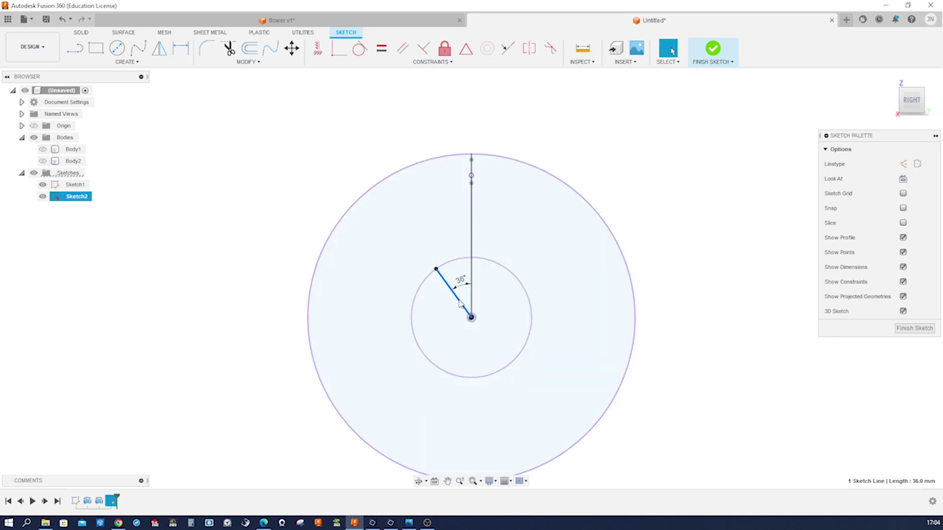
{"action": "key", "text": "x"}
{"action": "left_click", "coordinate": [652, 207]}
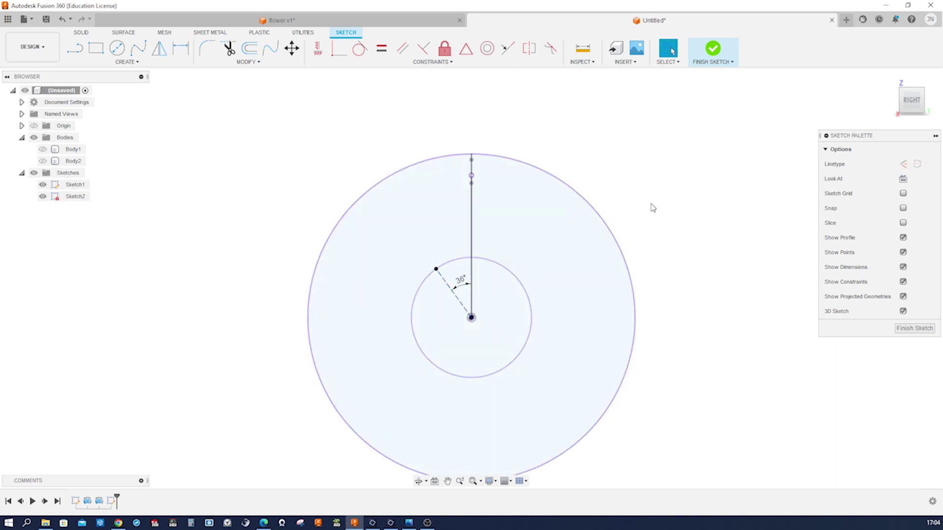
{"action": "key", "text": "s"}
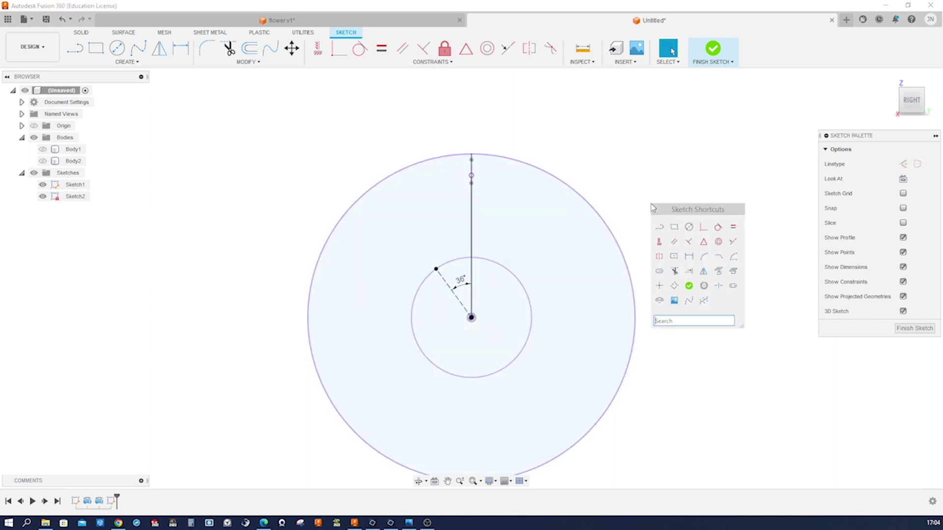
{"action": "left_click", "coordinate": [703, 256]}
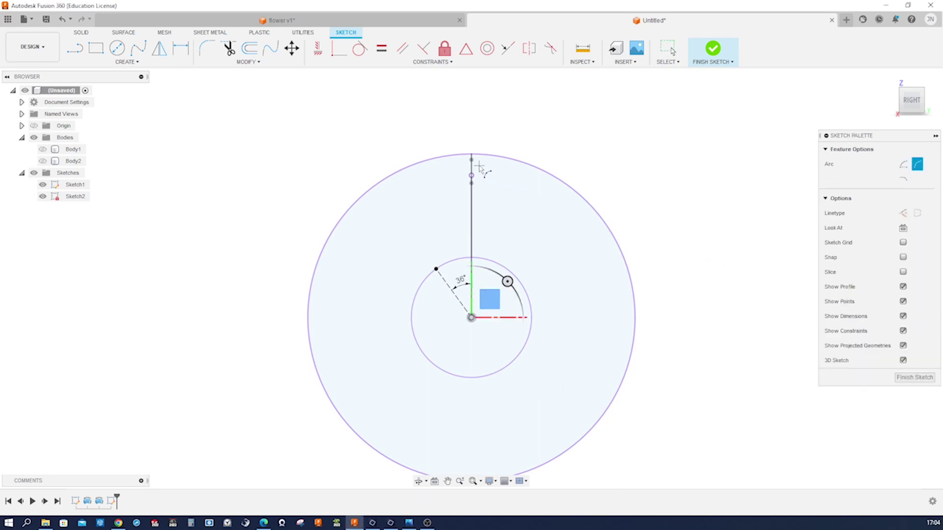
{"action": "left_click", "coordinate": [471, 155]}
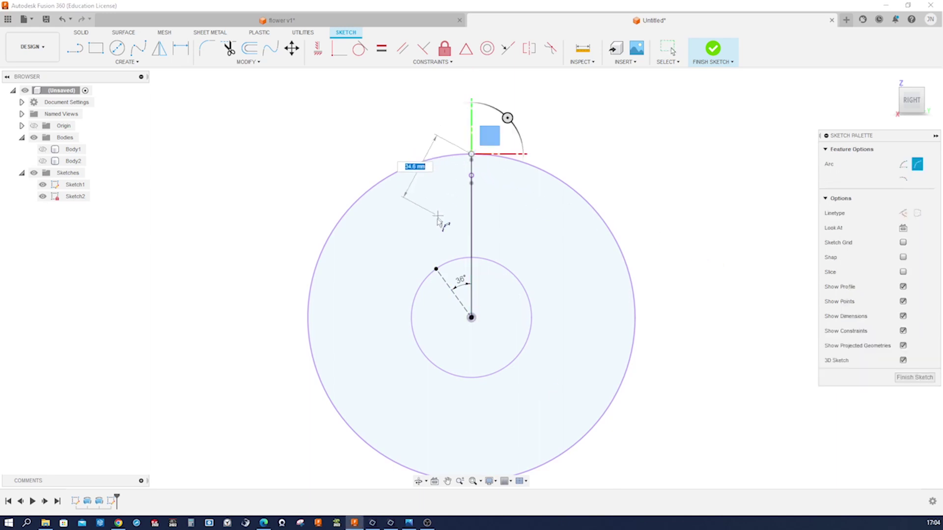
{"action": "left_click", "coordinate": [436, 268]}
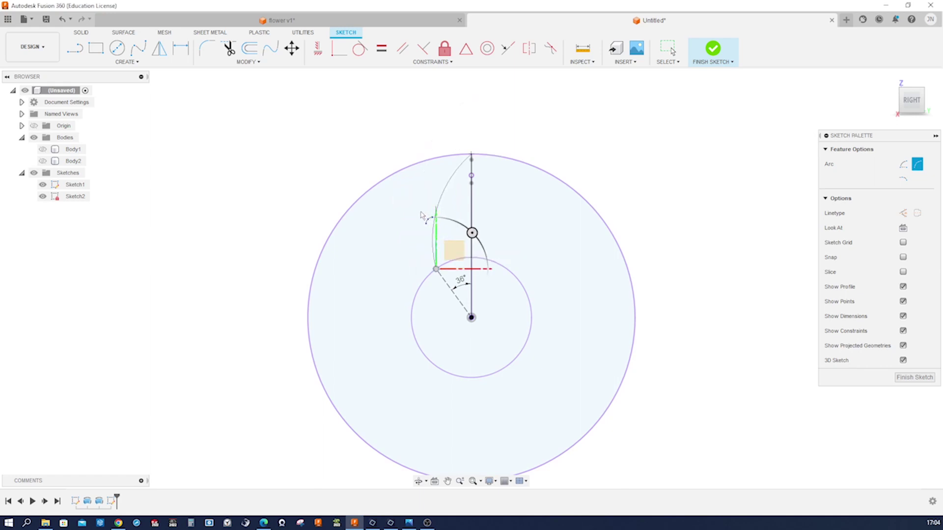
{"action": "left_click", "coordinate": [431, 223]}
{"action": "key", "text": "Escape"}
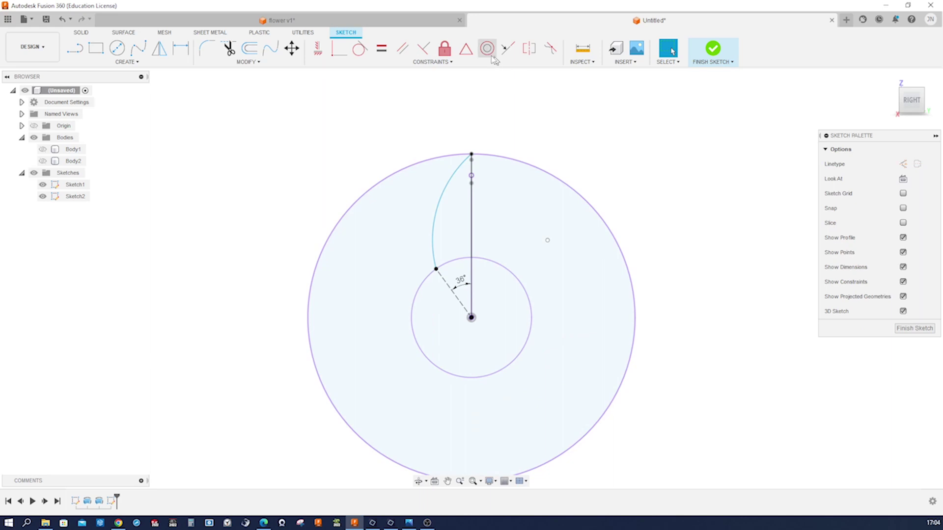
Make the arc tangent to the radial line and coincident with the vertical line's top.
{"action": "left_click", "coordinate": [356, 49]}
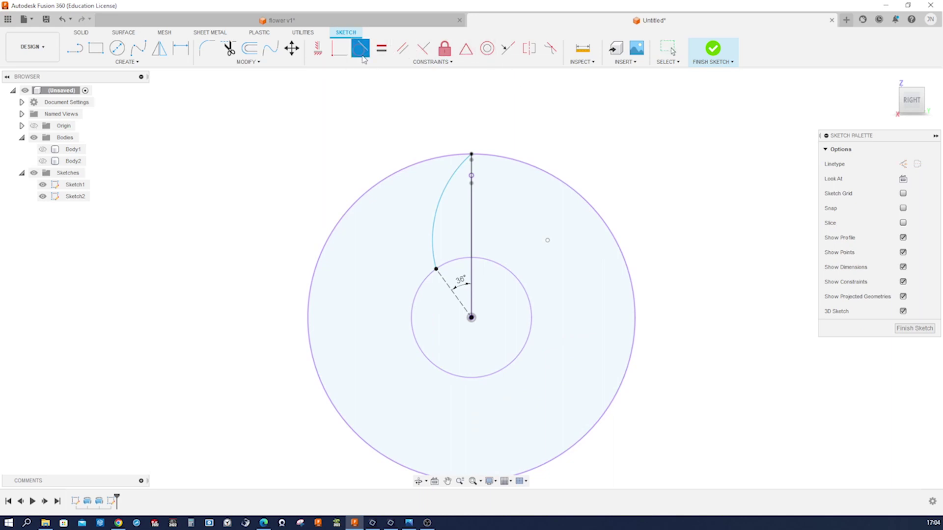
{"action": "left_click", "coordinate": [435, 256]}
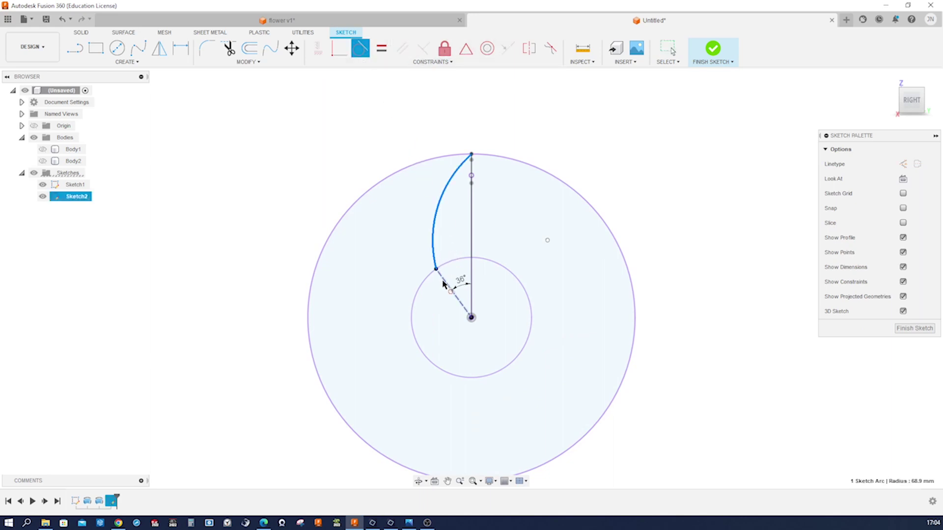
{"action": "left_click", "coordinate": [449, 287]}
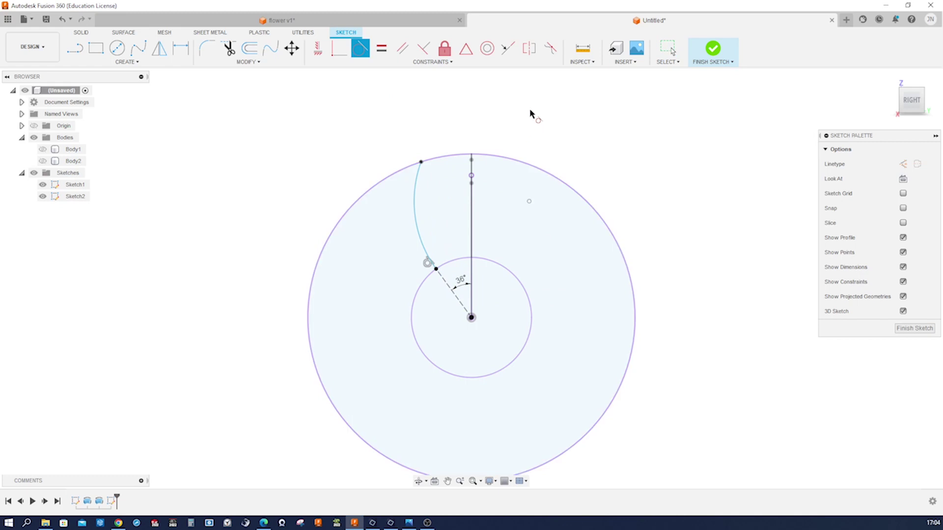
{"action": "left_click", "coordinate": [339, 47]}
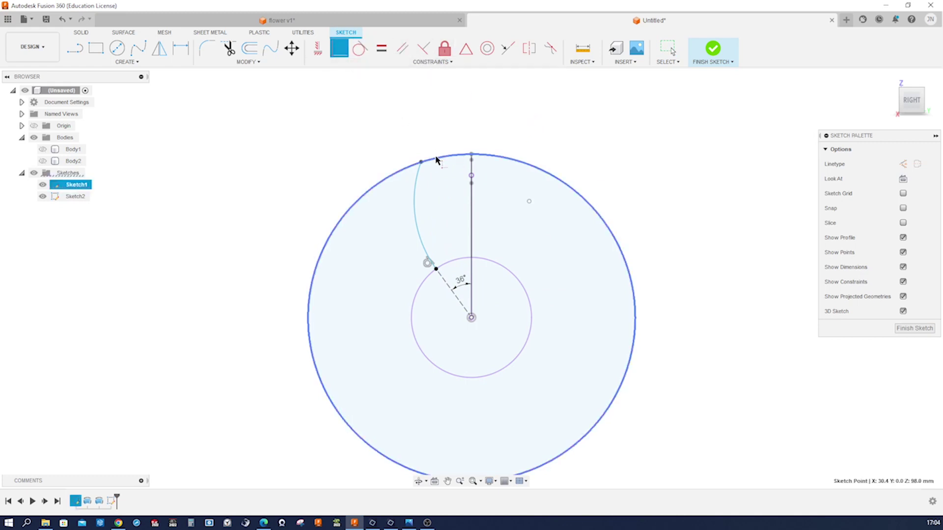
{"action": "left_click", "coordinate": [421, 161]}
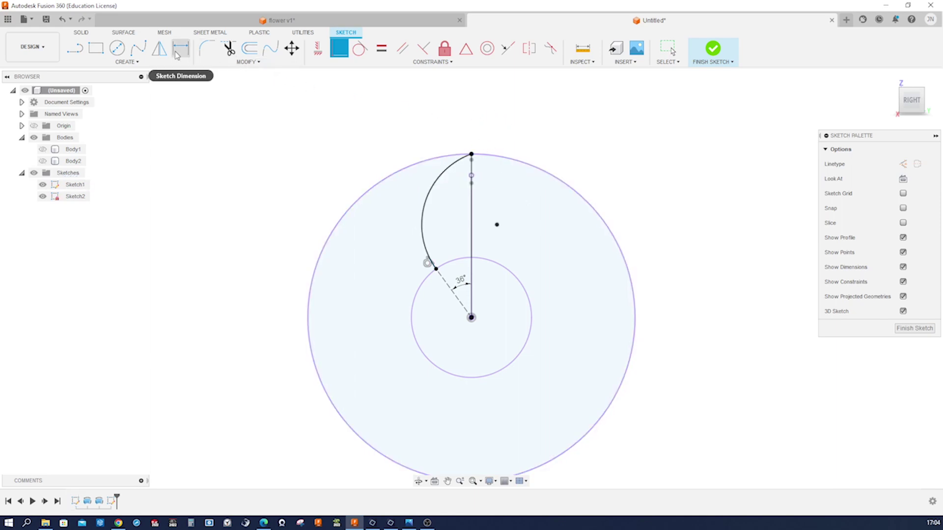
{"action": "left_click", "coordinate": [159, 47]}
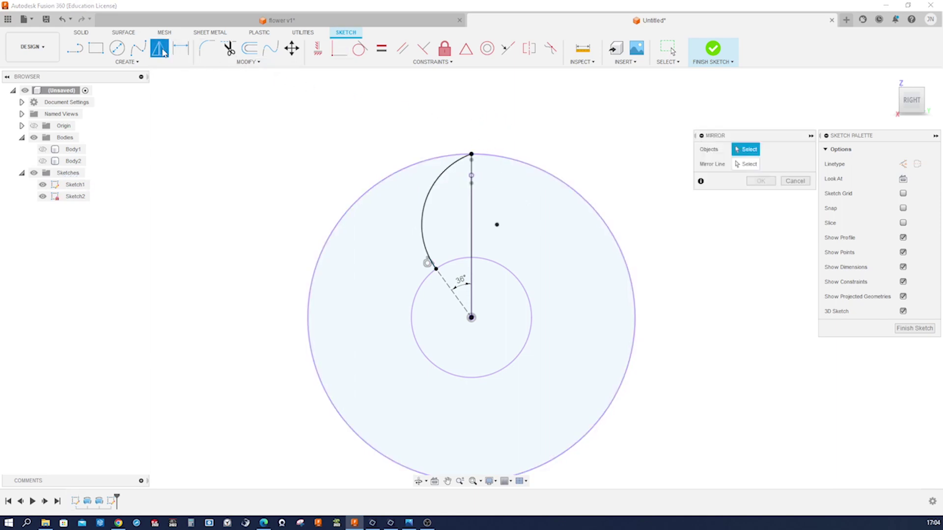
Mirror the arc across the vertical line into a pointed petal outline and finish Sketch2.
{"action": "left_click", "coordinate": [429, 253]}
{"action": "left_click", "coordinate": [749, 166]}
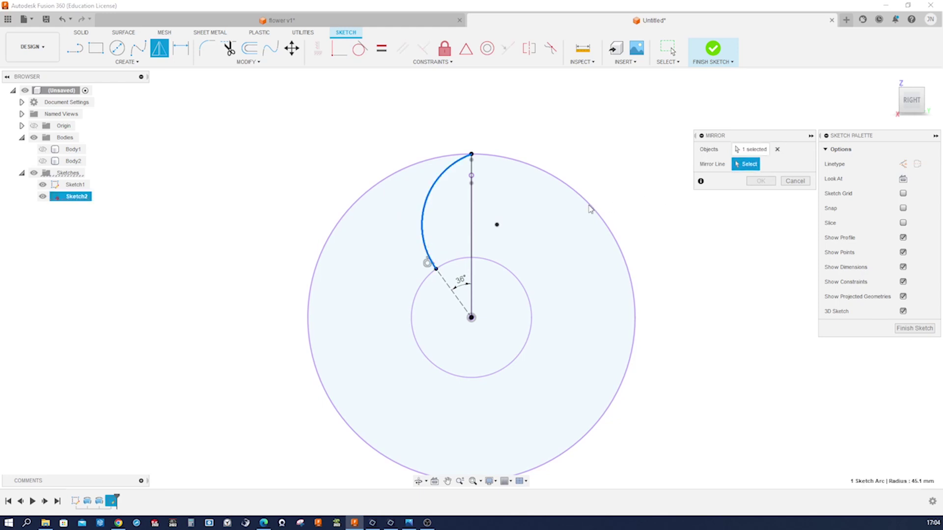
{"action": "left_click", "coordinate": [472, 226]}
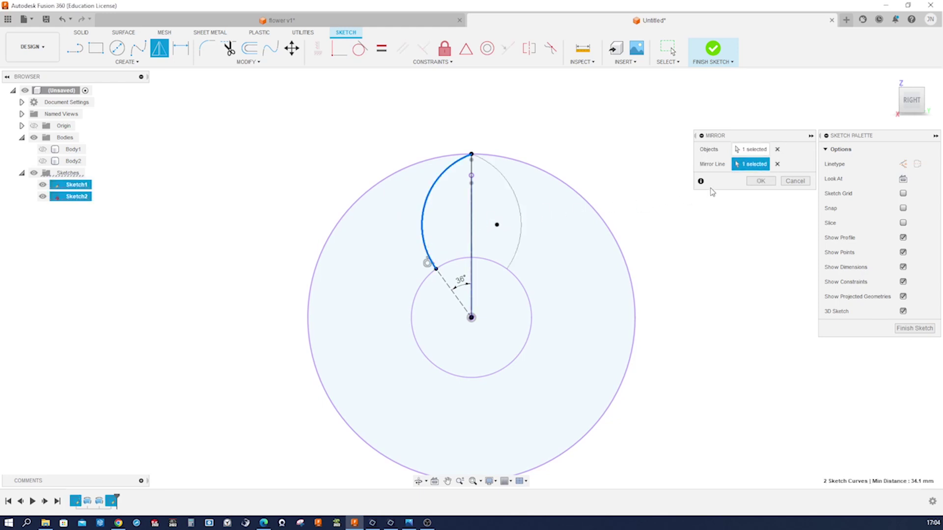
{"action": "left_click", "coordinate": [758, 181]}
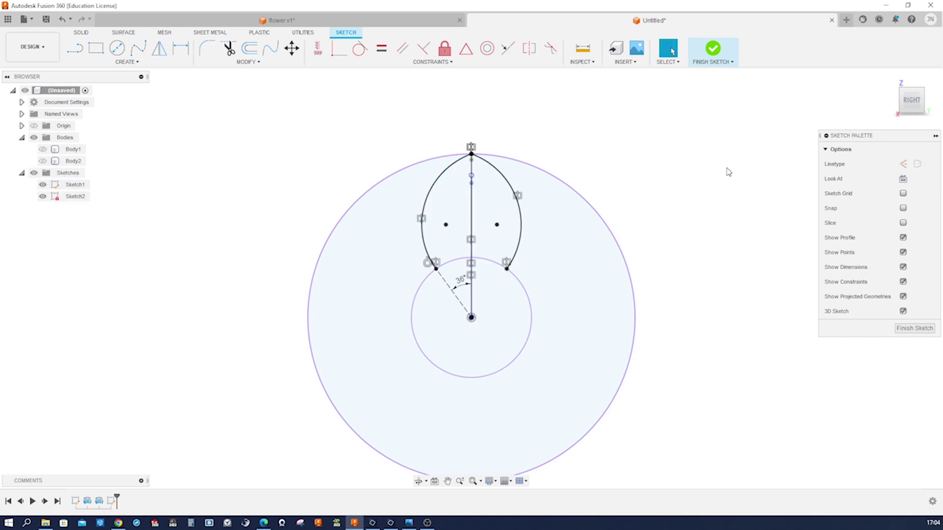
{"action": "left_click", "coordinate": [715, 57]}
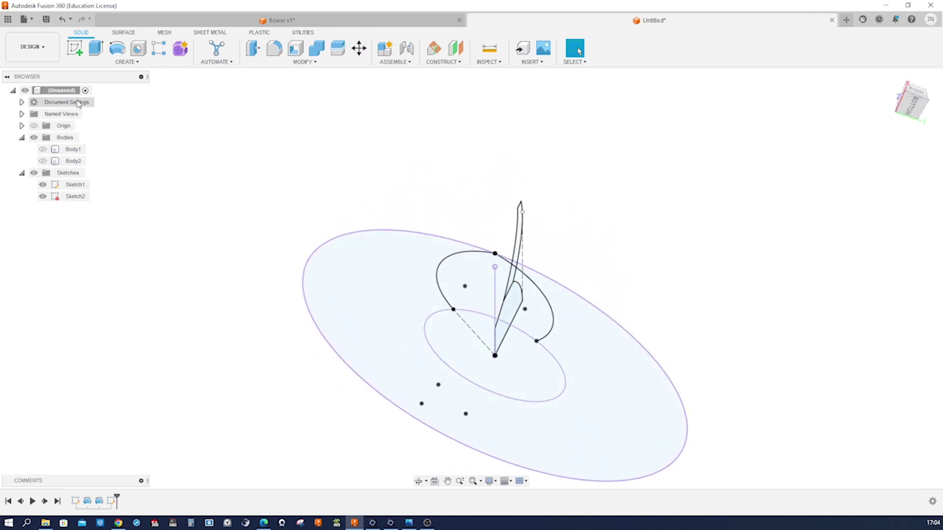
Extrude the upper petal profile as an Intersect with Body2 through All, then show Body1 again.
{"action": "left_click", "coordinate": [96, 50]}
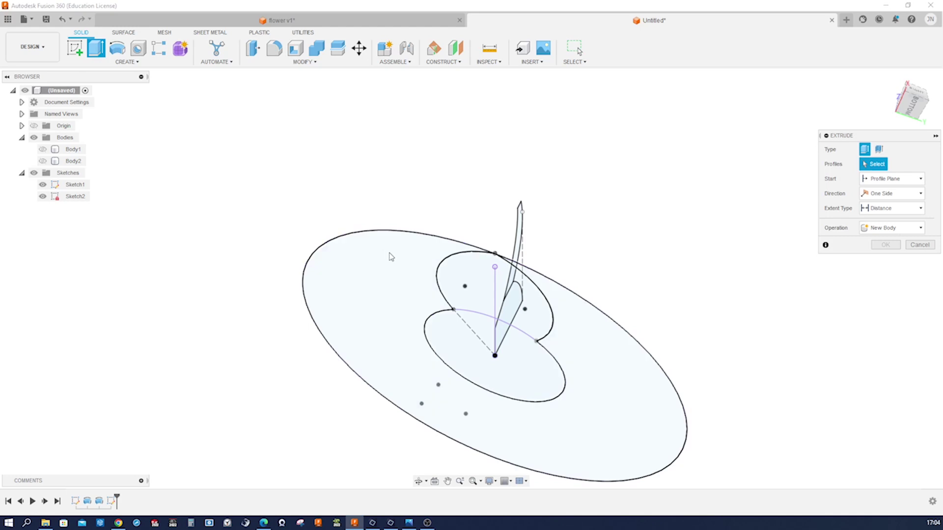
{"action": "left_click", "coordinate": [478, 285]}
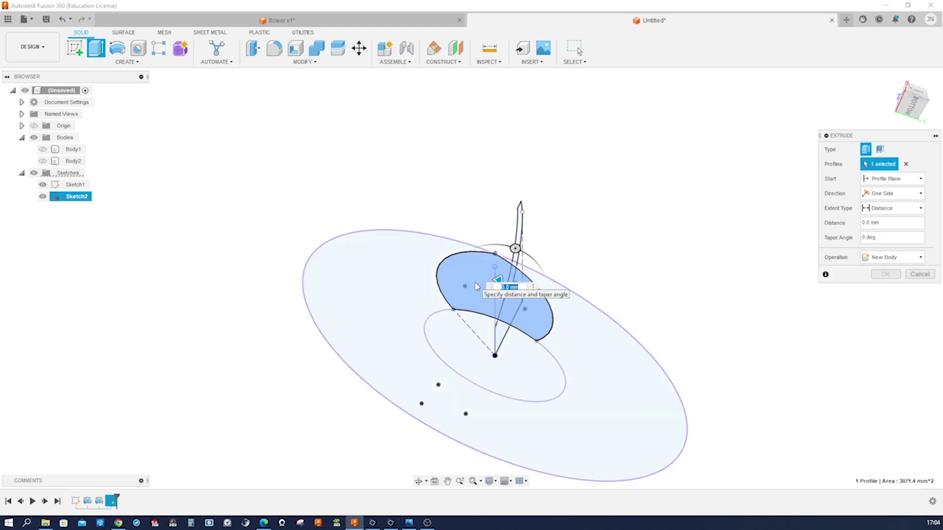
{"action": "left_click", "coordinate": [917, 258]}
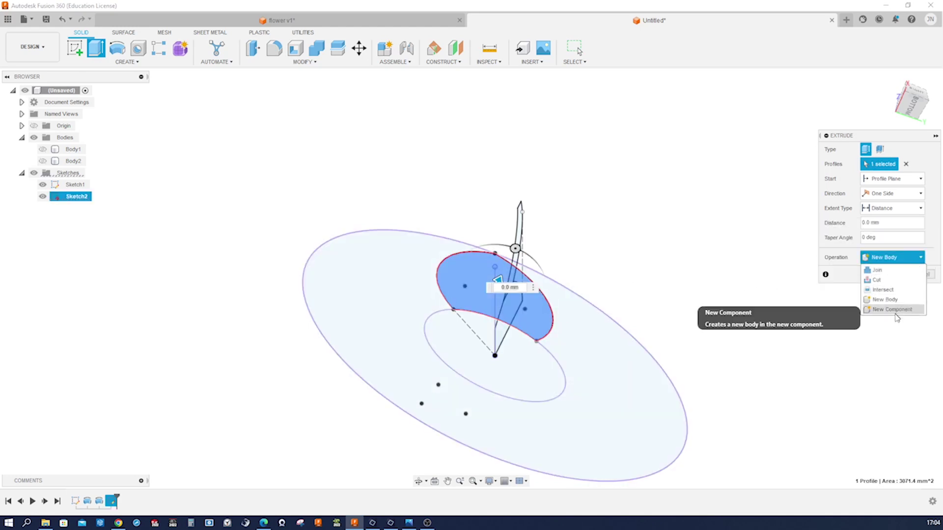
{"action": "left_click", "coordinate": [851, 284]}
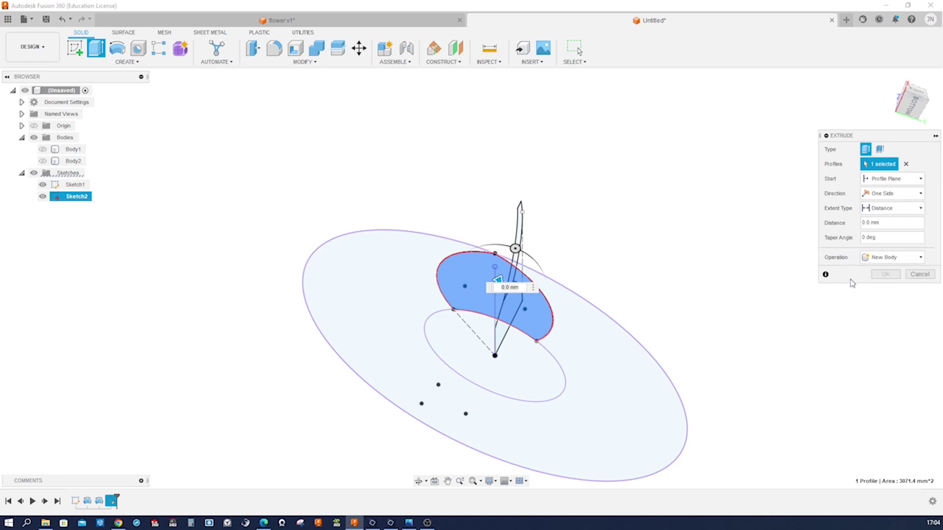
{"action": "left_click_drag", "start_coordinate": [497, 279], "coordinate": [554, 216]}
{"action": "left_click", "coordinate": [912, 258]}
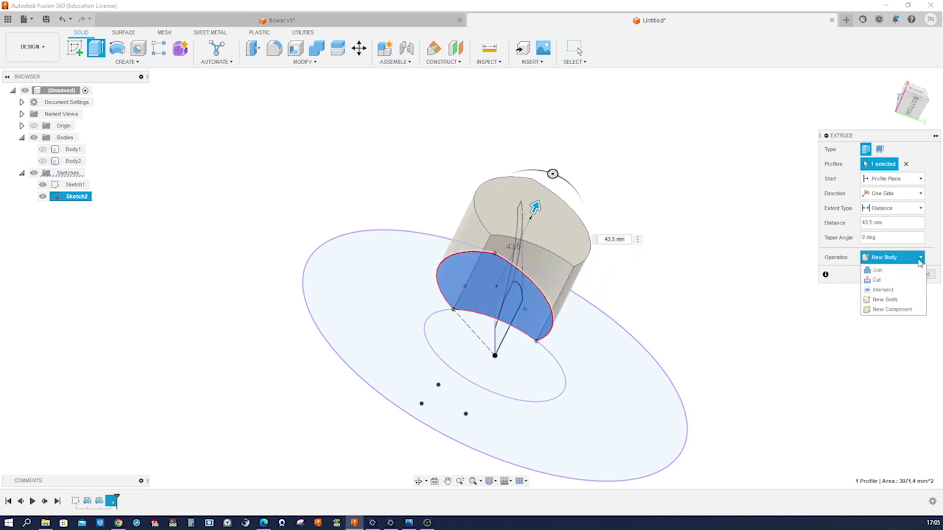
{"action": "left_click", "coordinate": [876, 290]}
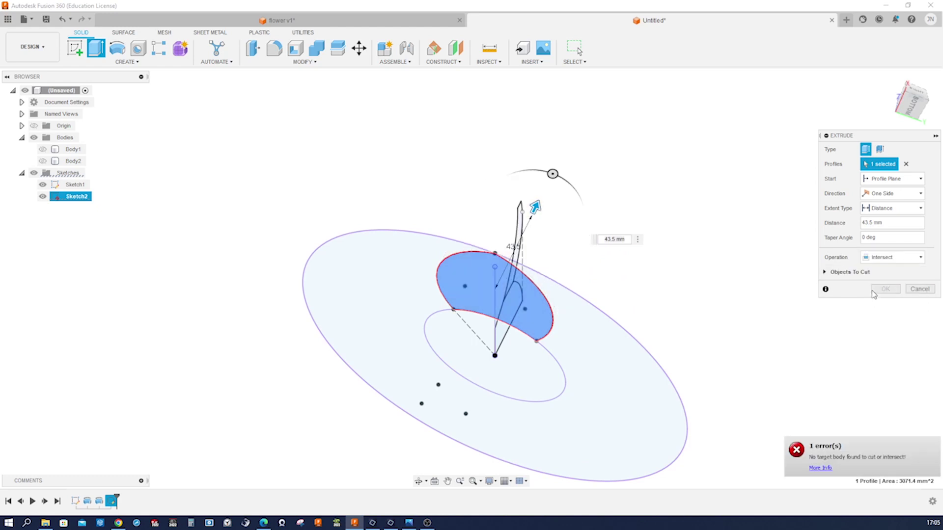
{"action": "left_click", "coordinate": [43, 161]}
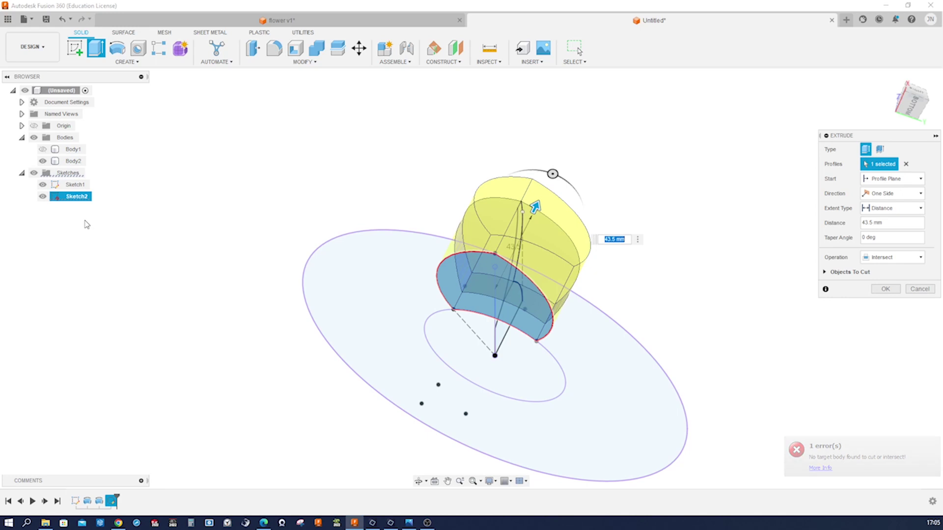
{"action": "middle_click_drag", "start_coordinate": [349, 228], "coordinate": [800, 257], "text": "shift"}
{"action": "left_click", "coordinate": [894, 208]}
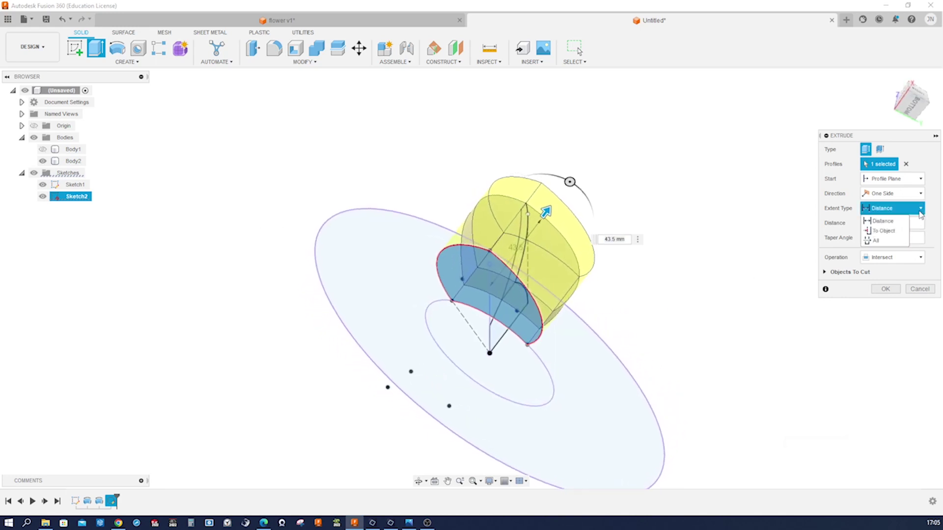
{"action": "left_click", "coordinate": [897, 240]}
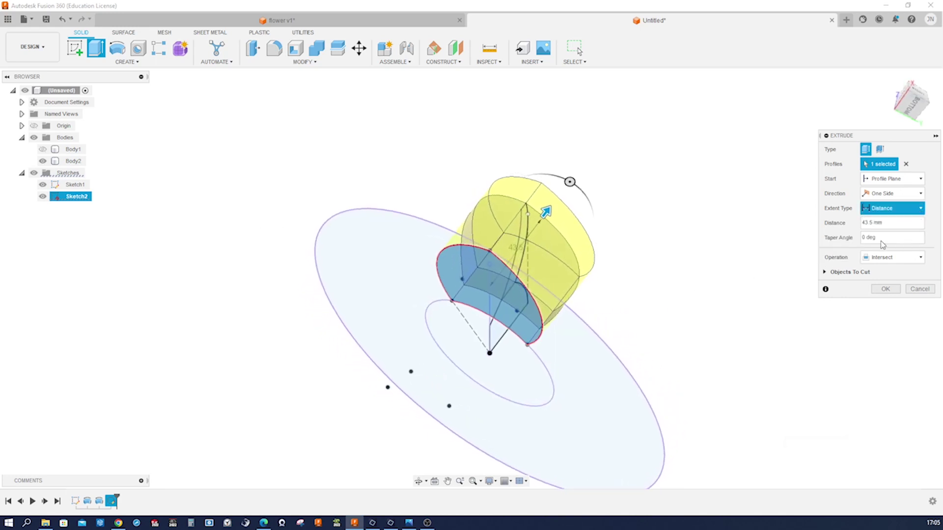
{"action": "left_click", "coordinate": [883, 288]}
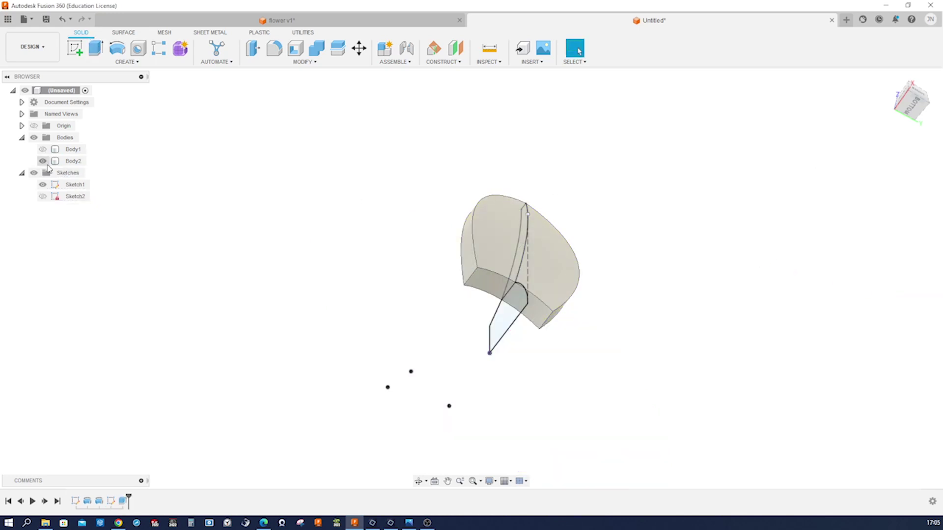
{"action": "left_click", "coordinate": [43, 149]}
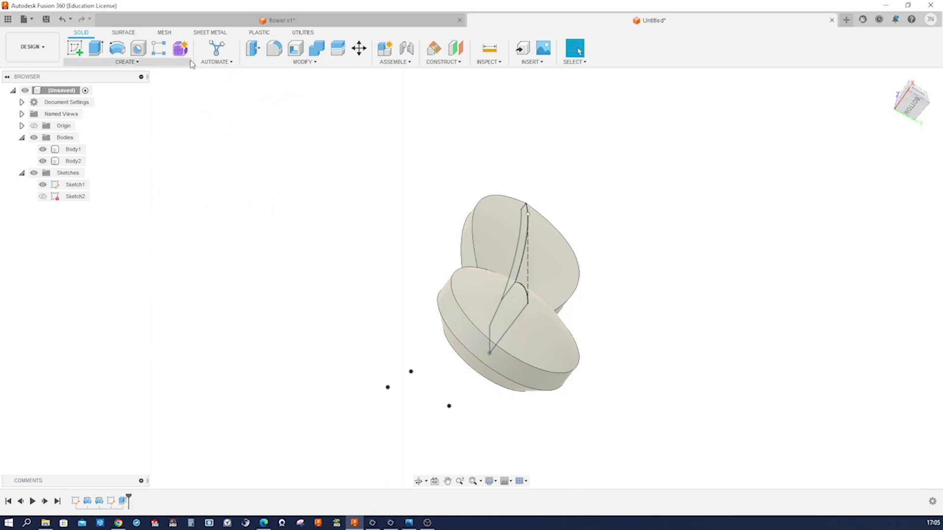
Circular-pattern the petal body 5 times around the disc's edge, then hide Sketch1.
{"action": "left_click", "coordinate": [159, 48]}
{"action": "left_click", "coordinate": [879, 150]}
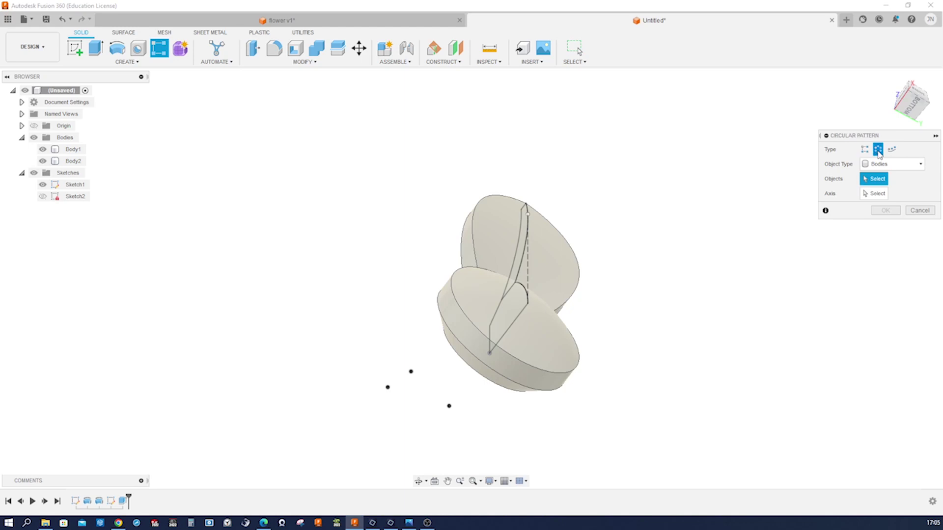
{"action": "left_click", "coordinate": [574, 245]}
{"action": "left_click", "coordinate": [865, 195]}
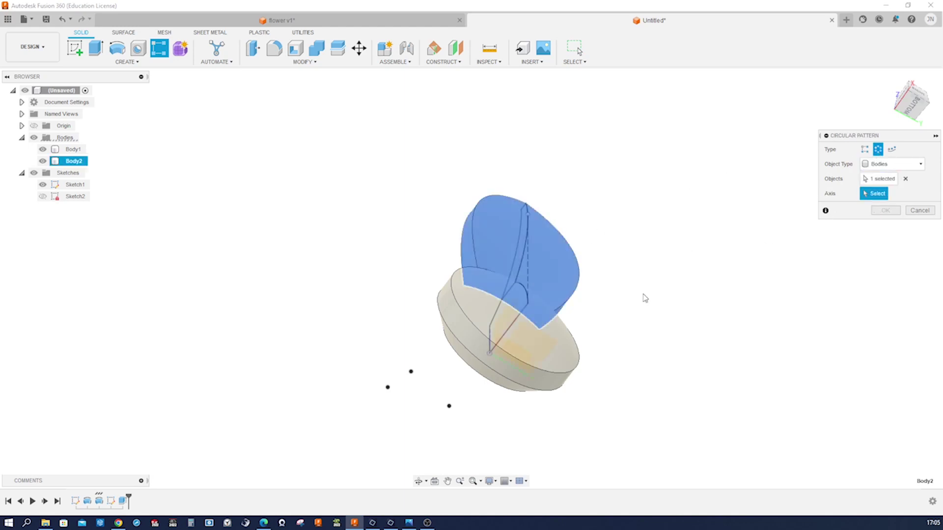
{"action": "left_click", "coordinate": [541, 379]}
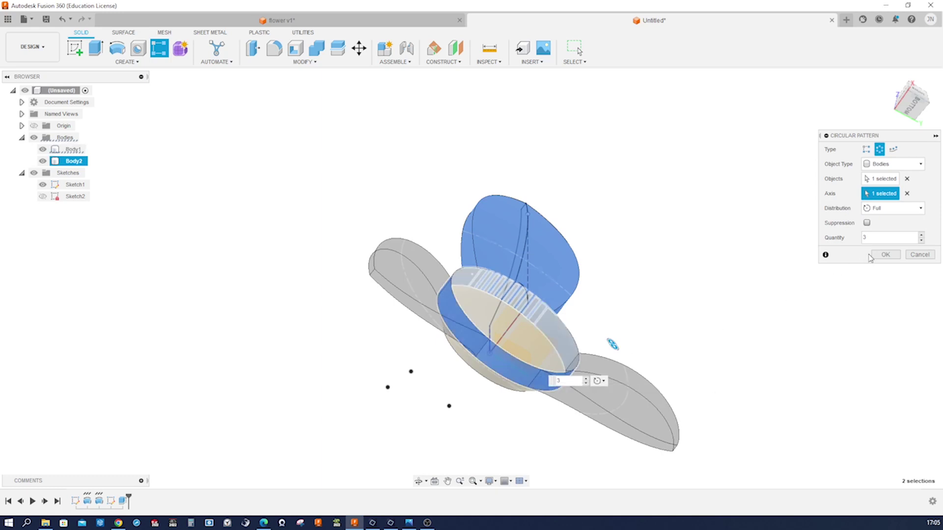
{"action": "left_click", "coordinate": [921, 236]}
{"action": "left_click", "coordinate": [921, 236]}
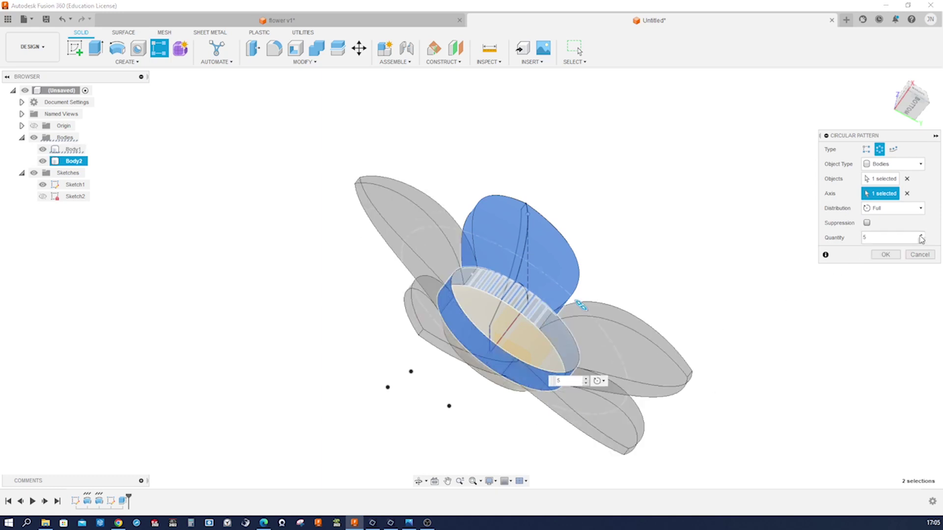
{"action": "left_click", "coordinate": [886, 254]}
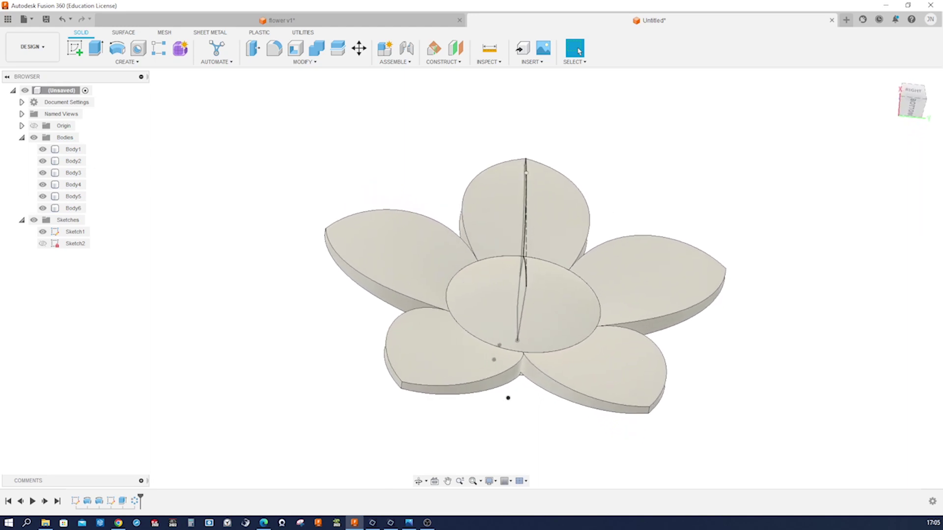
{"action": "left_click", "coordinate": [42, 231]}
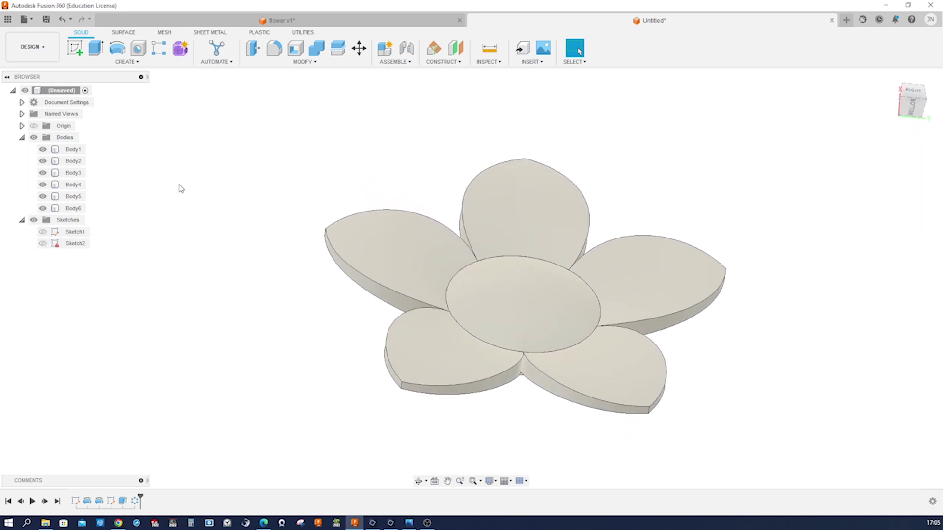
Join the left petal with the disc and other petals using Combine into Body6.
{"action": "left_click", "coordinate": [316, 47]}
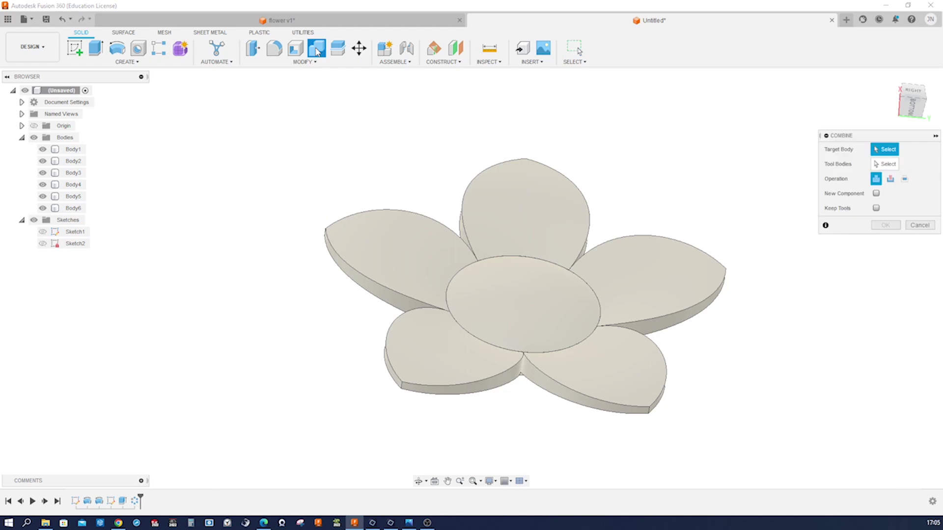
{"action": "left_click", "coordinate": [384, 242]}
{"action": "middle_click_drag", "start_coordinate": [384, 247], "coordinate": [280, 173], "text": "shift"}
{"action": "left_click_drag", "start_coordinate": [277, 168], "coordinate": [733, 429]}
{"action": "left_click", "coordinate": [886, 226]}
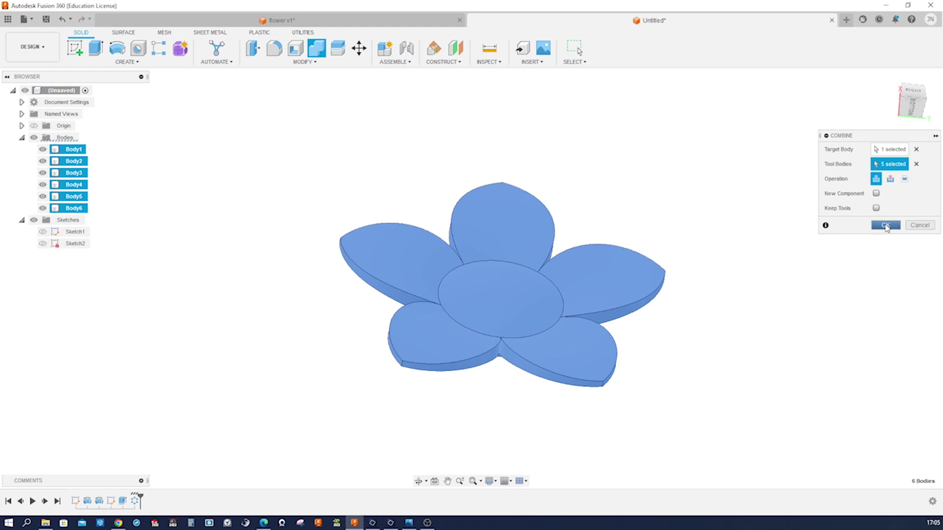
{"action": "left_click", "coordinate": [885, 226]}
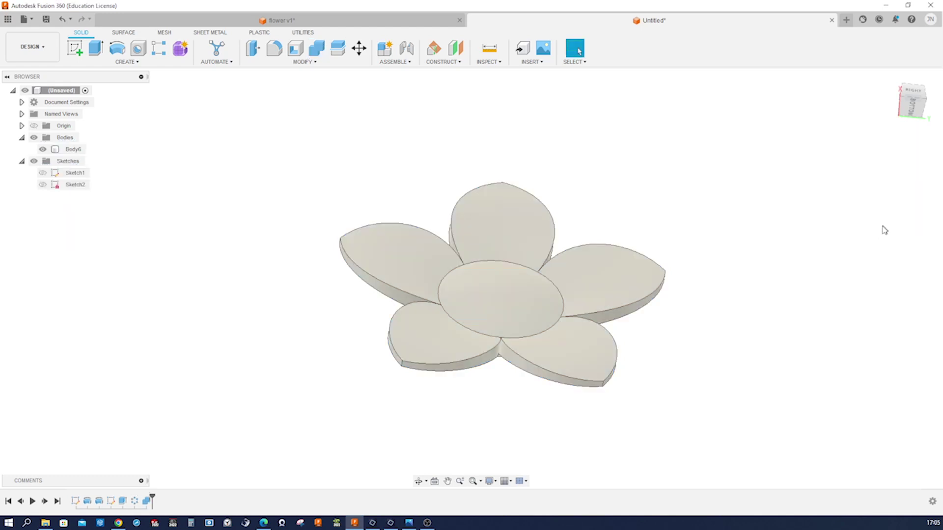
{"action": "middle_click_drag", "start_coordinate": [742, 270], "coordinate": [742, 270], "text": "shift"}
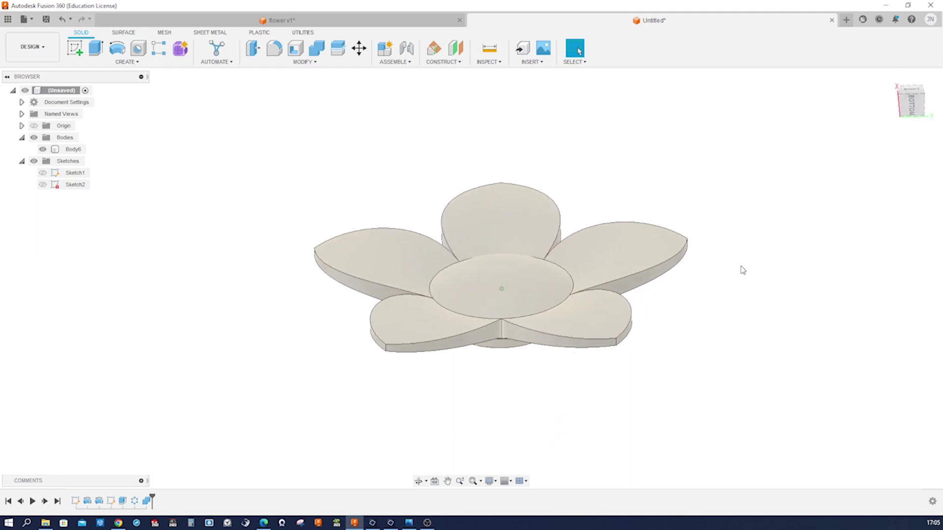
Apply Powder Coat Green to the whole flower and White to its centre face.
{"action": "key", "text": "a"}
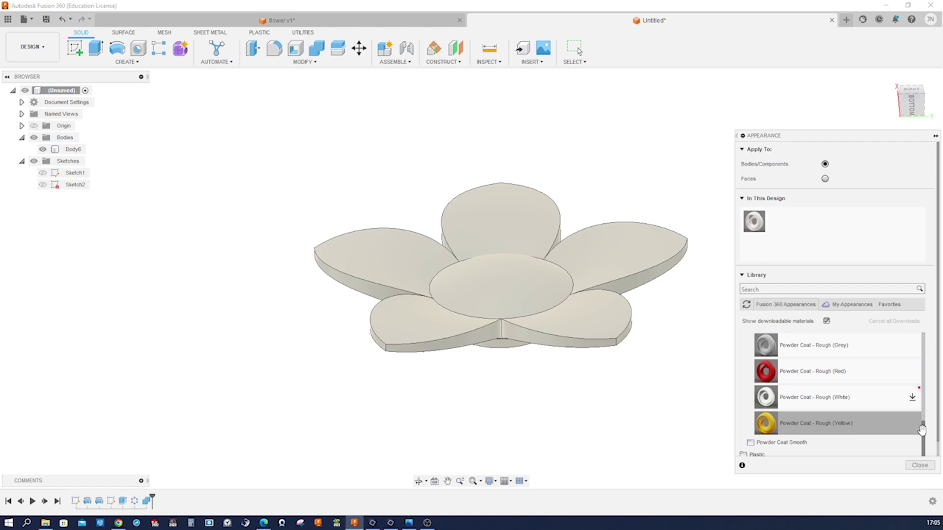
{"action": "scroll", "coordinate": [917, 430], "scroll_direction": "up", "scroll_amount": 3}
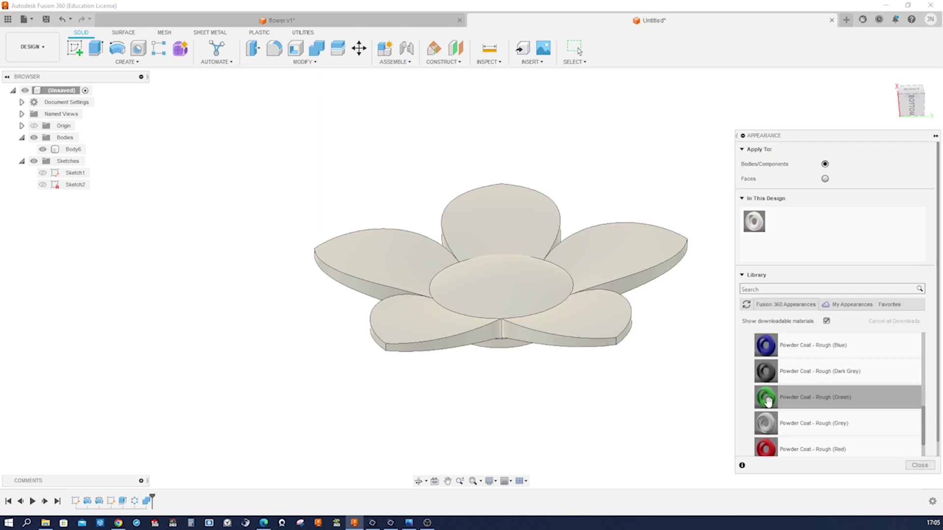
{"action": "left_click_drag", "start_coordinate": [768, 401], "coordinate": [603, 332]}
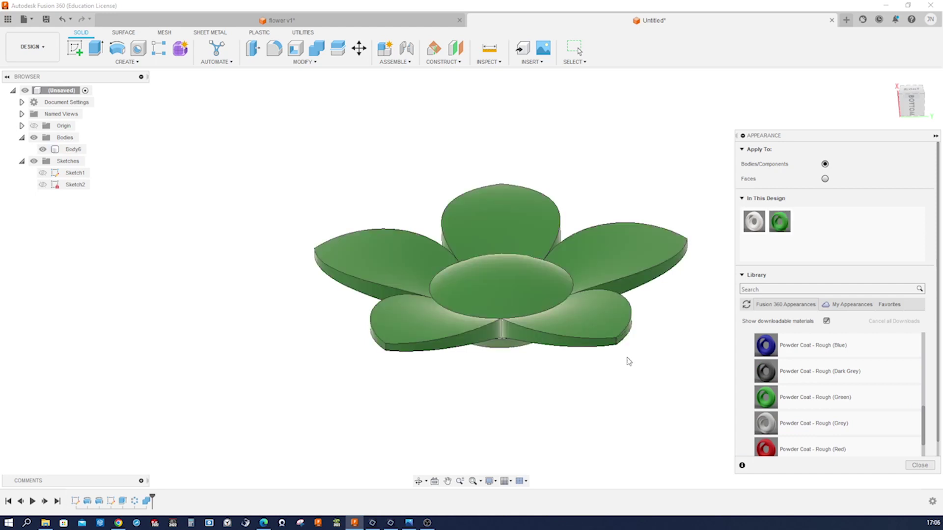
{"action": "scroll", "coordinate": [922, 445], "scroll_direction": "down", "scroll_amount": 3}
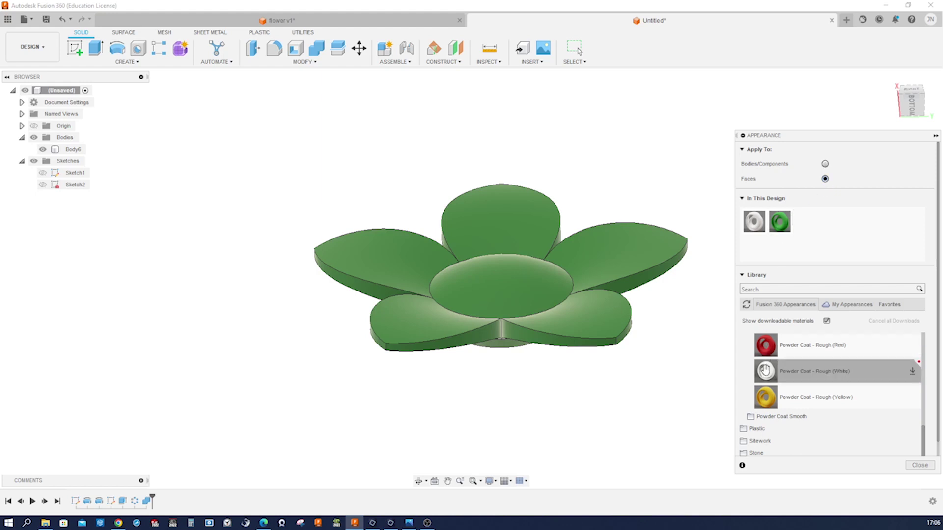
{"action": "left_click_drag", "start_coordinate": [766, 371], "coordinate": [528, 289]}
Apply yellow powder coat to the top faces of all five petals.
{"action": "left_click_drag", "start_coordinate": [766, 397], "coordinate": [630, 264]}
{"action": "left_click_drag", "start_coordinate": [766, 396], "coordinate": [531, 229]}
{"action": "left_click_drag", "start_coordinate": [766, 396], "coordinate": [403, 258]}
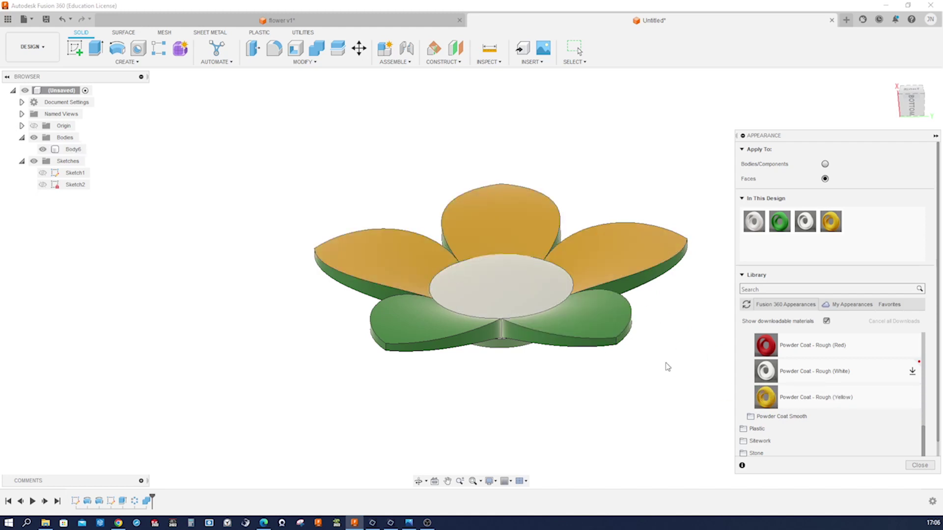
{"action": "left_click_drag", "start_coordinate": [764, 397], "coordinate": [442, 329]}
{"action": "left_click_drag", "start_coordinate": [755, 398], "coordinate": [596, 320]}
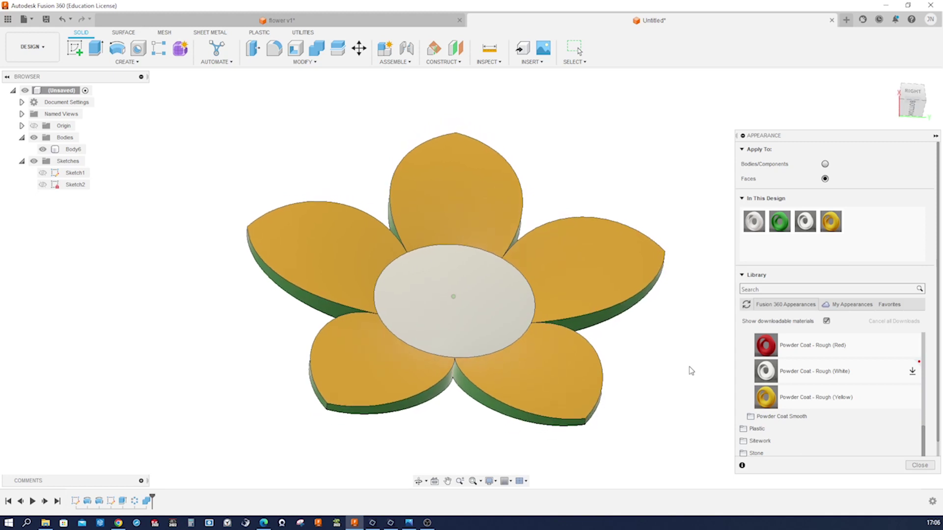
{"action": "left_click", "coordinate": [917, 467]}
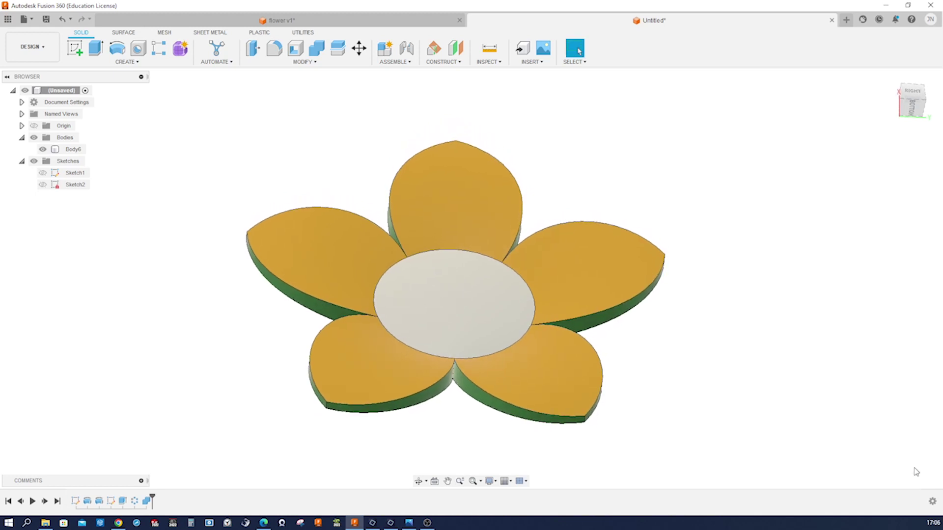